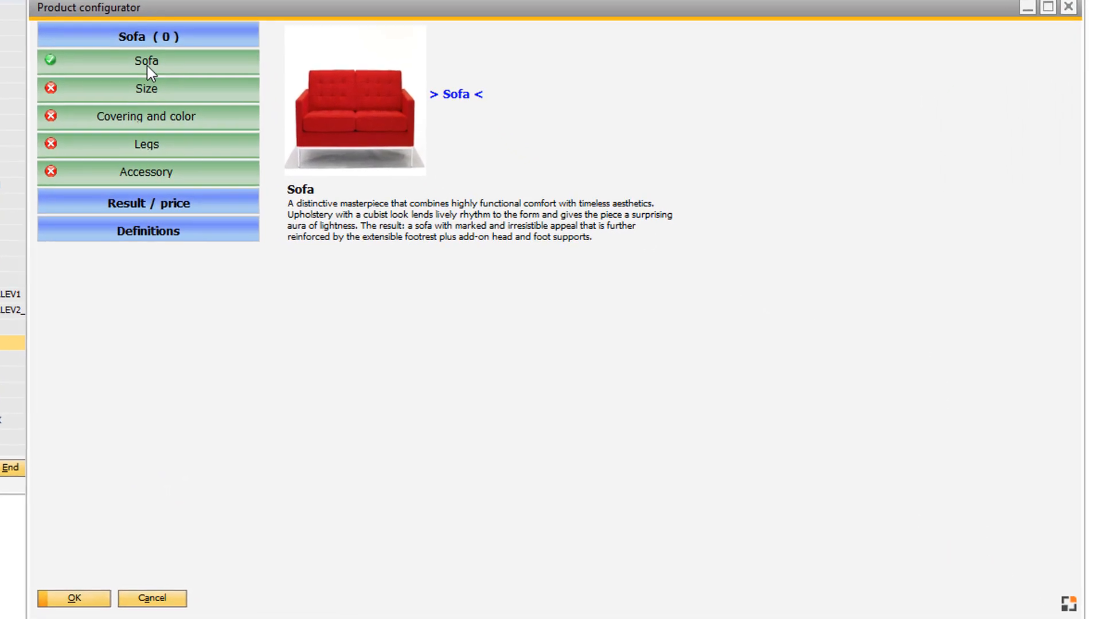
# Select Armchair as the sofa's number of seats and Red Cloth as its cover
pyautogui.click(144, 89)
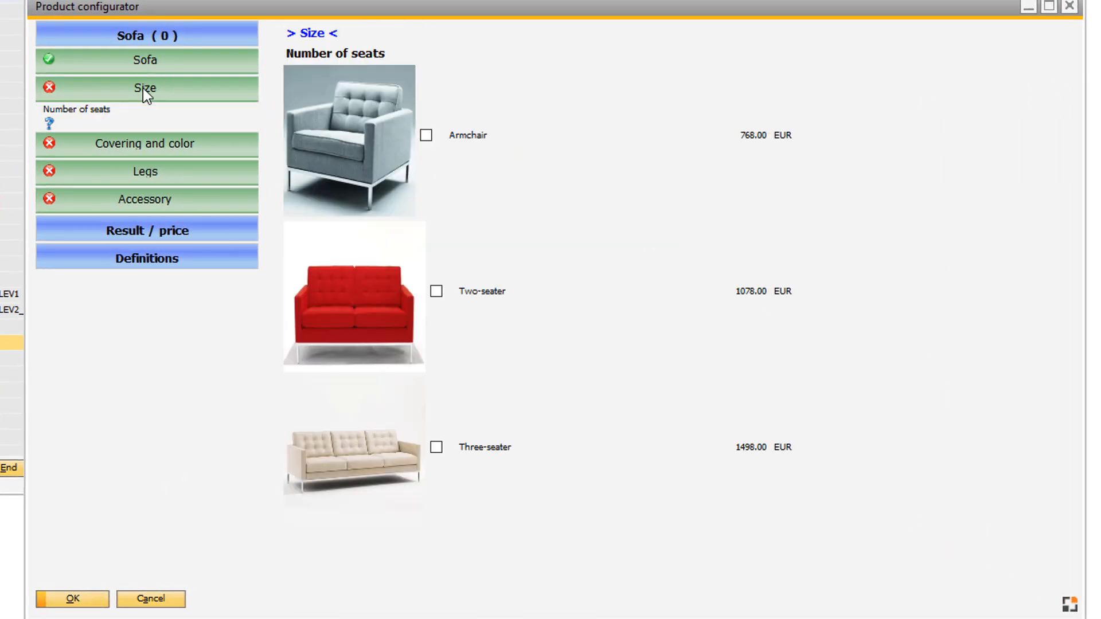
pyautogui.click(425, 136)
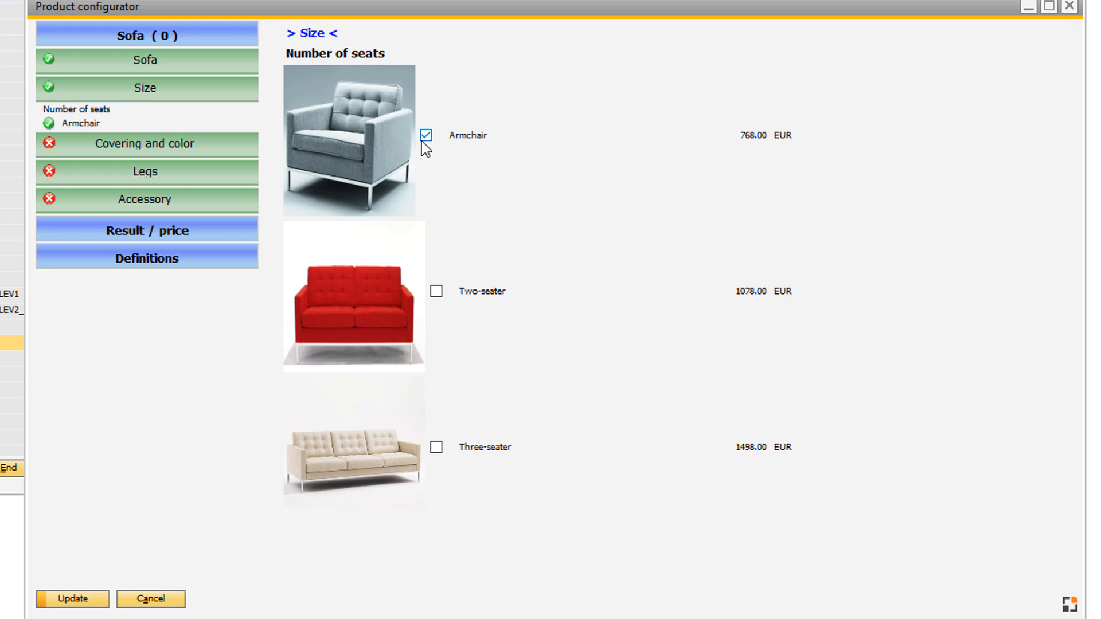
pyautogui.click(195, 141)
pyautogui.click(426, 135)
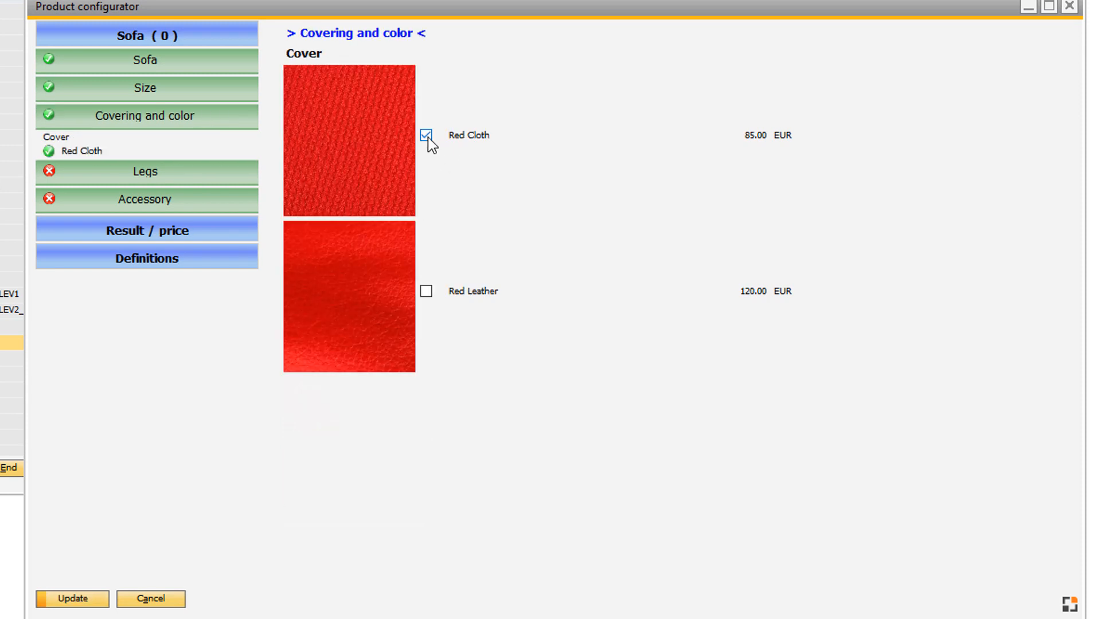
# Choose Stainless Steel legs and add cushions to the sofa configuration, finishing on the result and price overview
pyautogui.click(188, 171)
pyautogui.click(426, 292)
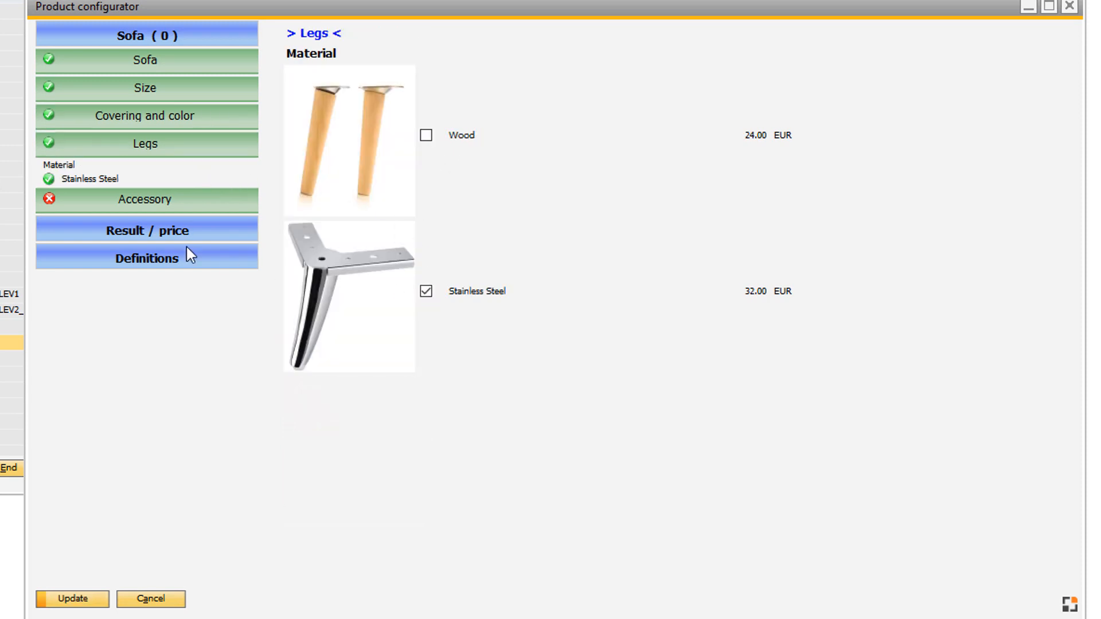
pyautogui.click(159, 204)
pyautogui.click(438, 203)
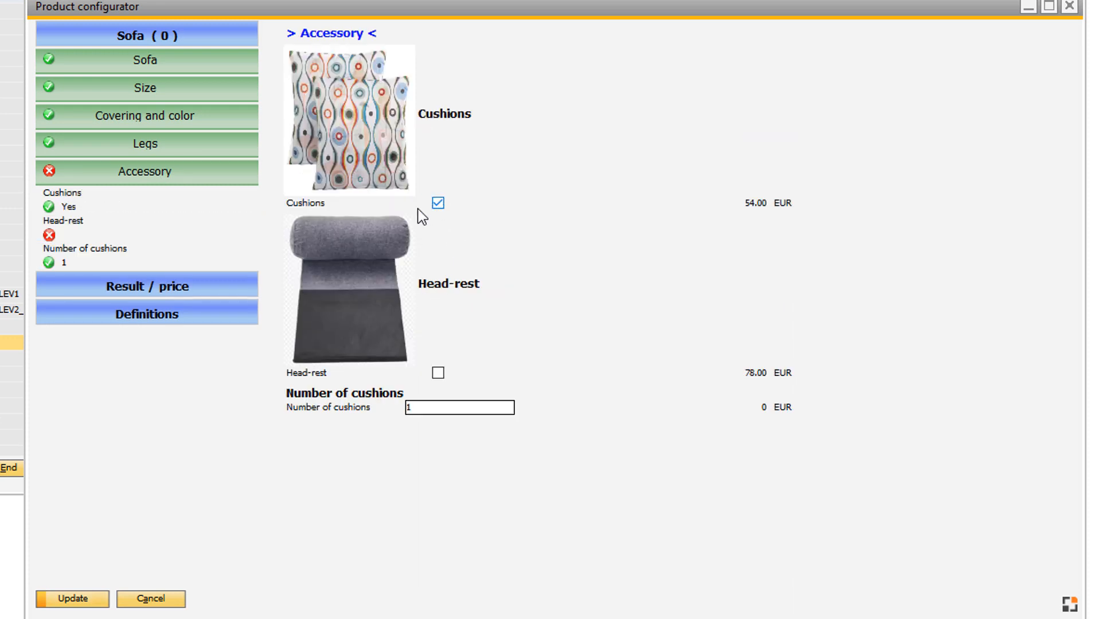
pyautogui.click(183, 283)
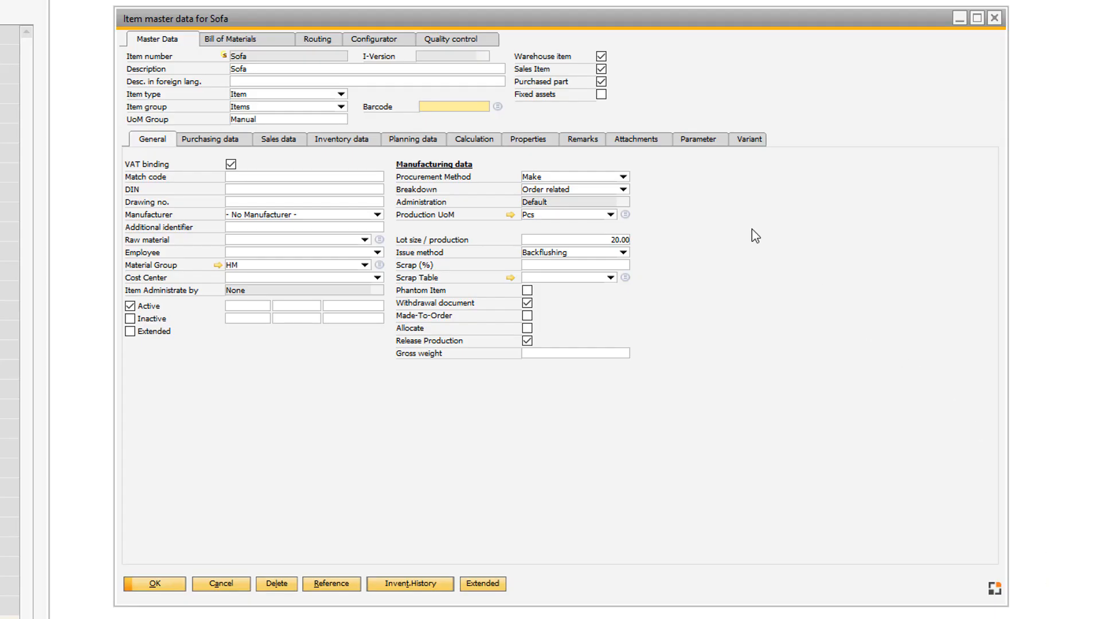
# Open the configurator structure in the Sofa item's master data
pyautogui.click(398, 41)
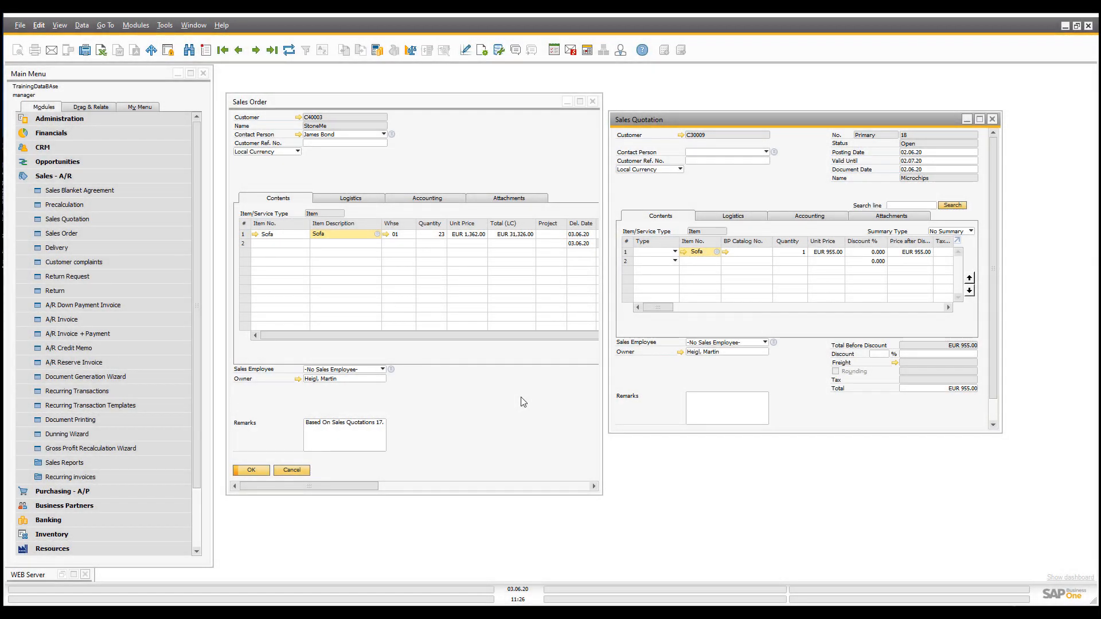
# Examine the configuration actions available for the Sofa line of the sales order
pyautogui.click(358, 234)
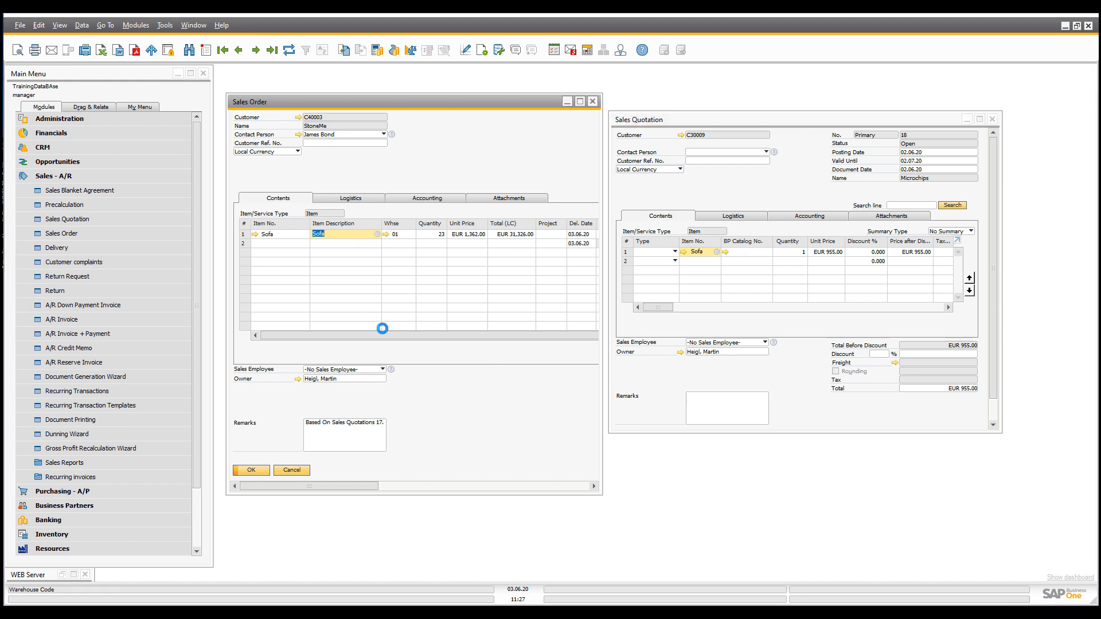
pyautogui.rightClick(382, 328)
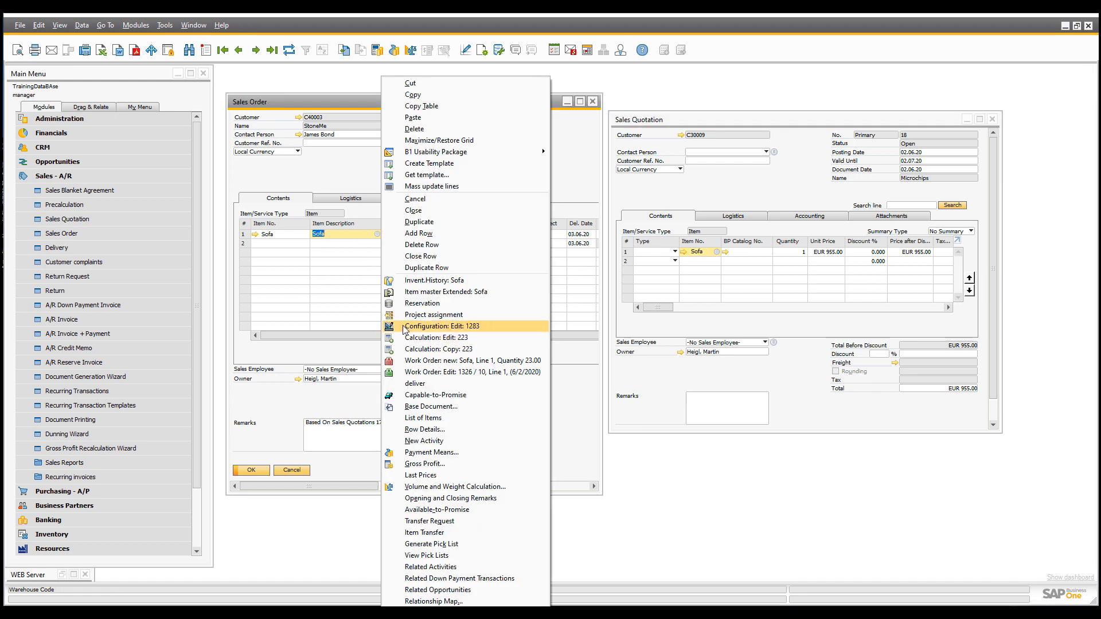
pyautogui.click(404, 326)
pyautogui.rightClick(404, 330)
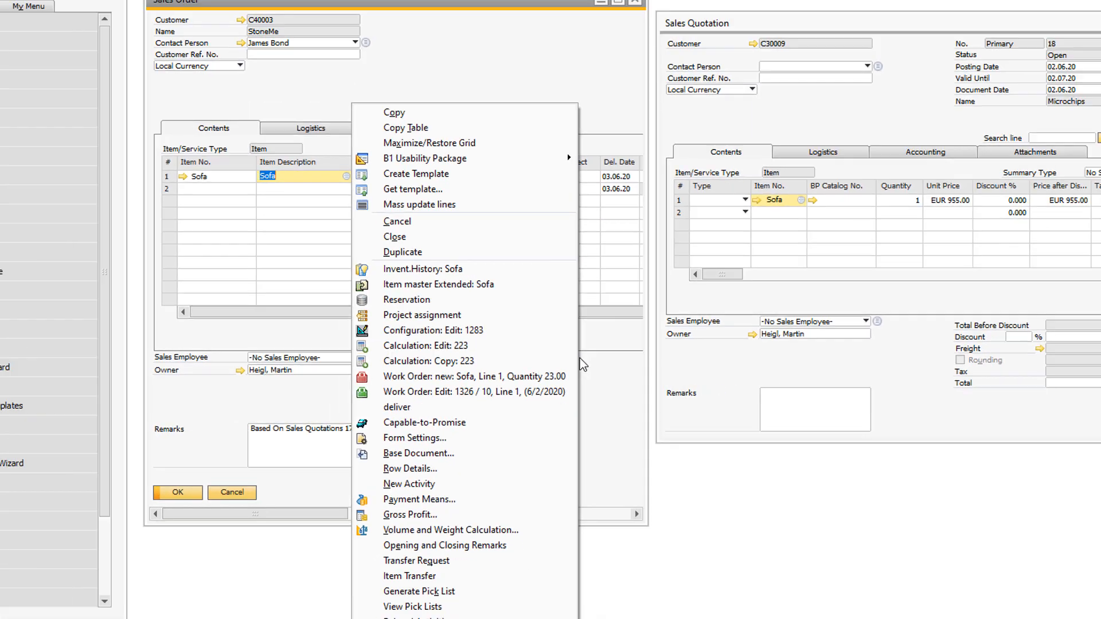
pyautogui.click(789, 360)
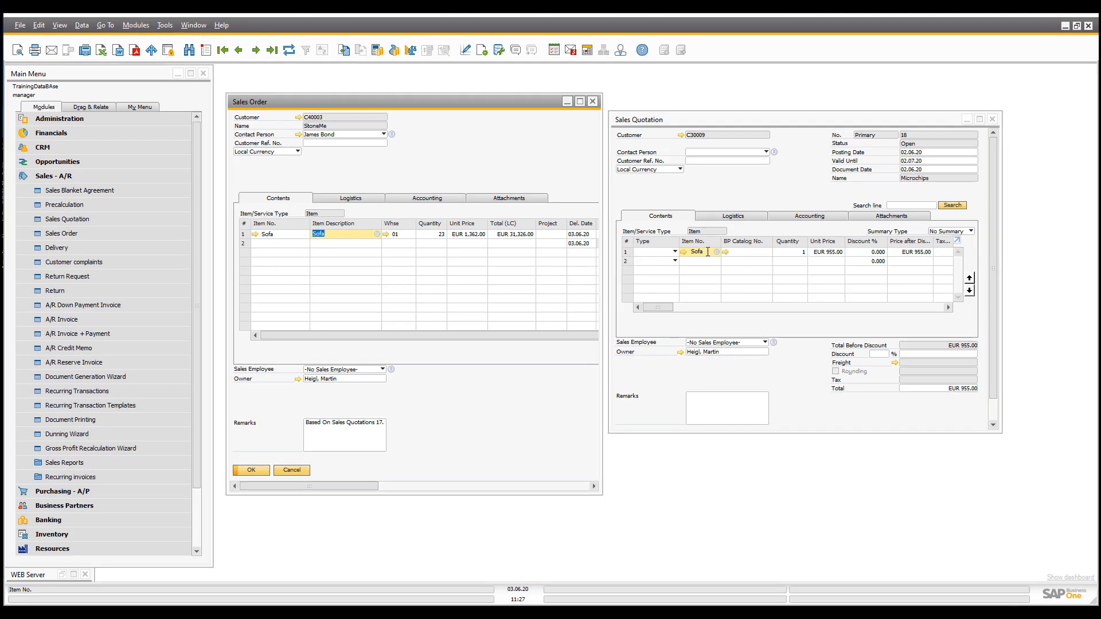
# Start a new product configuration for the Sofa line of the sales quotation
pyautogui.click(708, 253)
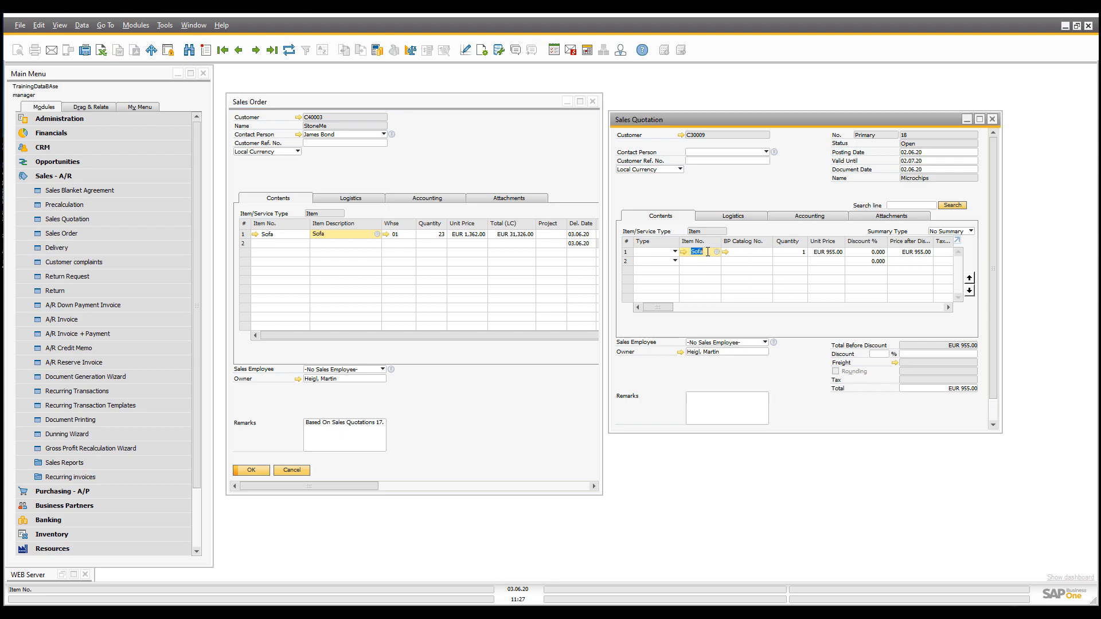
pyautogui.rightClick(708, 253)
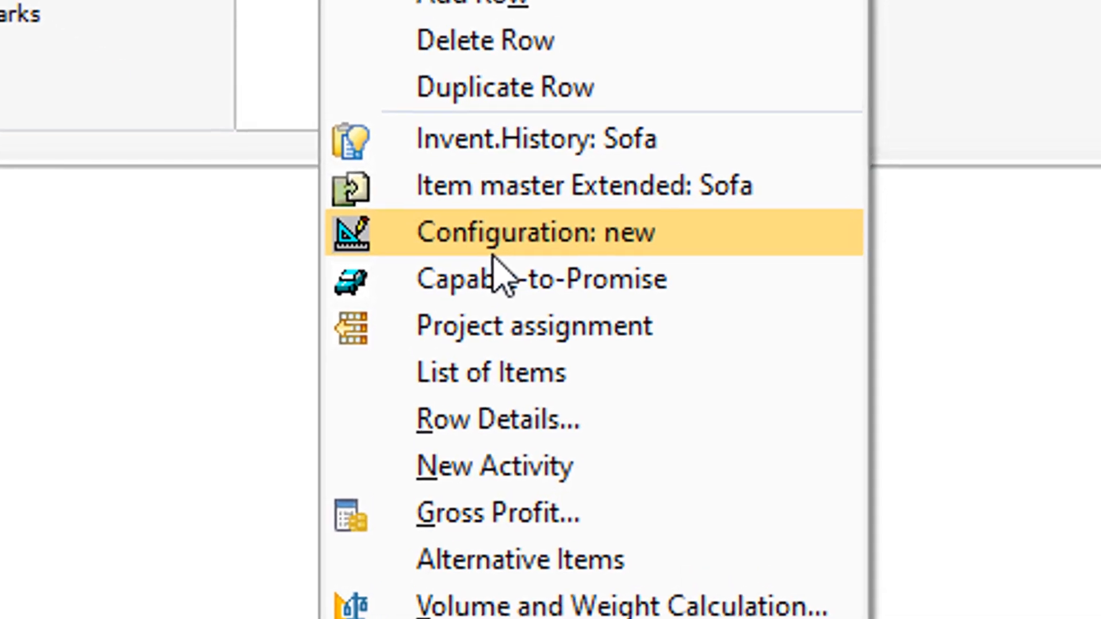
pyautogui.click(476, 239)
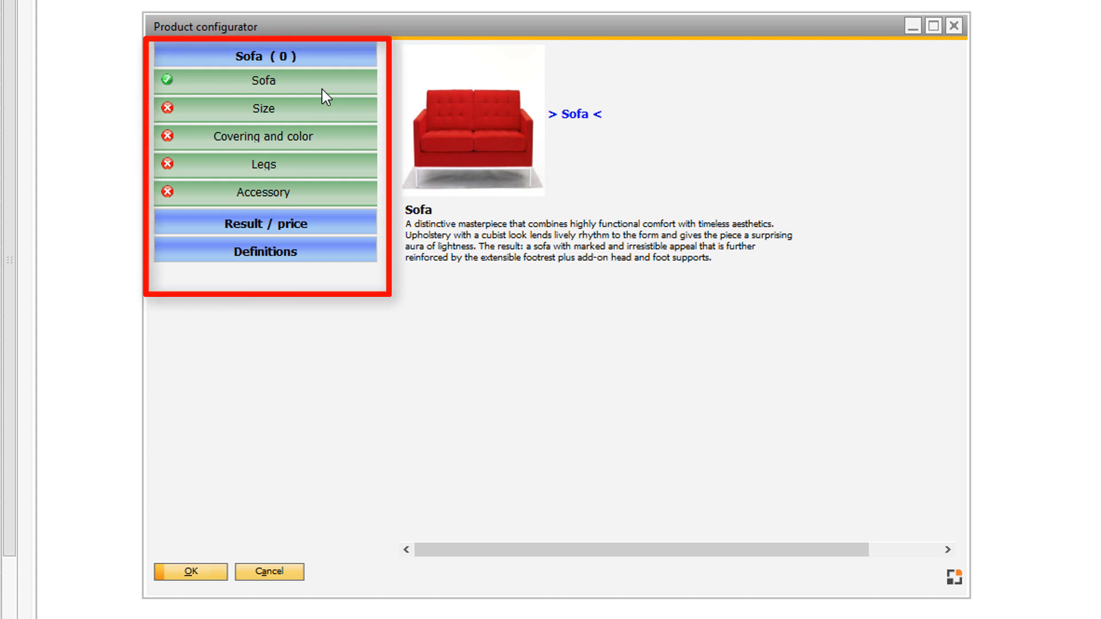
# Set the quotation's sofa configuration to the Armchair size with a Red Cloth cover
pyautogui.click(322, 108)
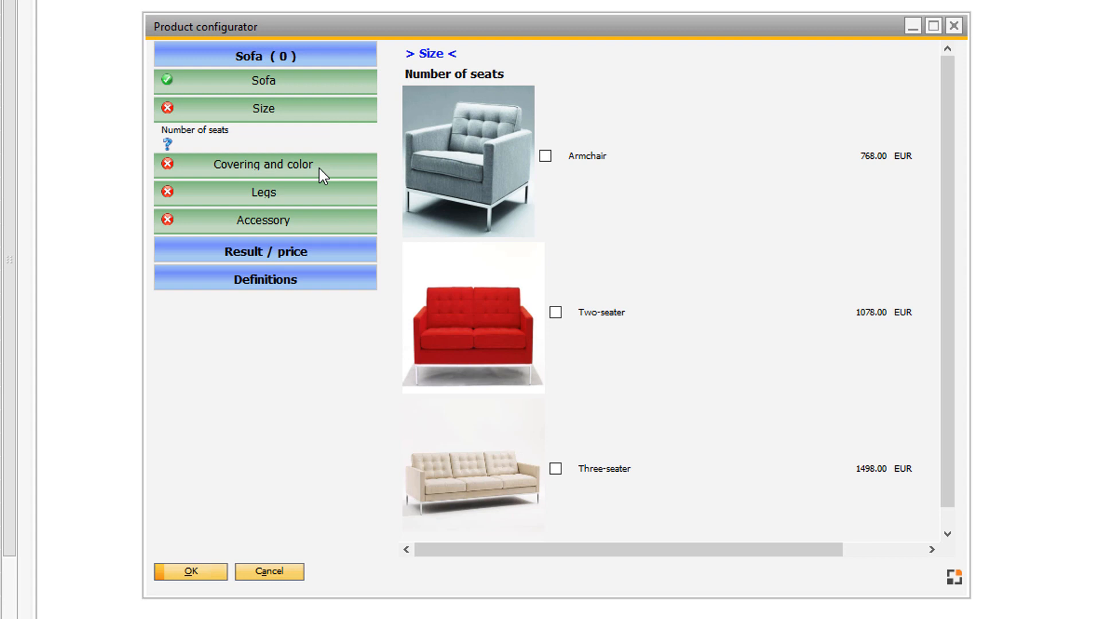
pyautogui.click(546, 156)
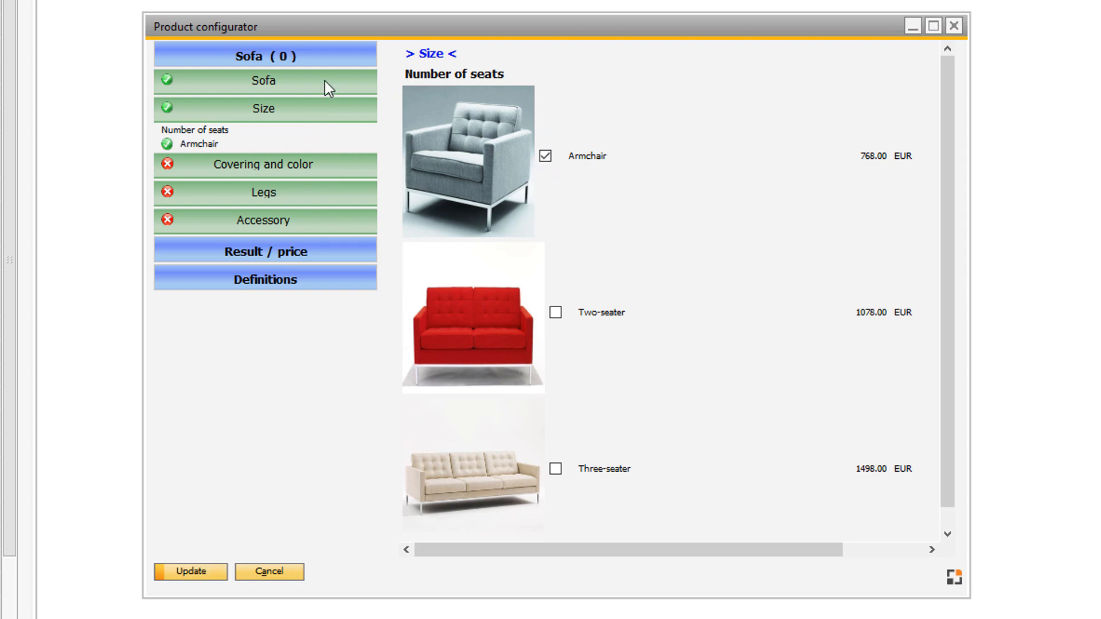
pyautogui.click(297, 167)
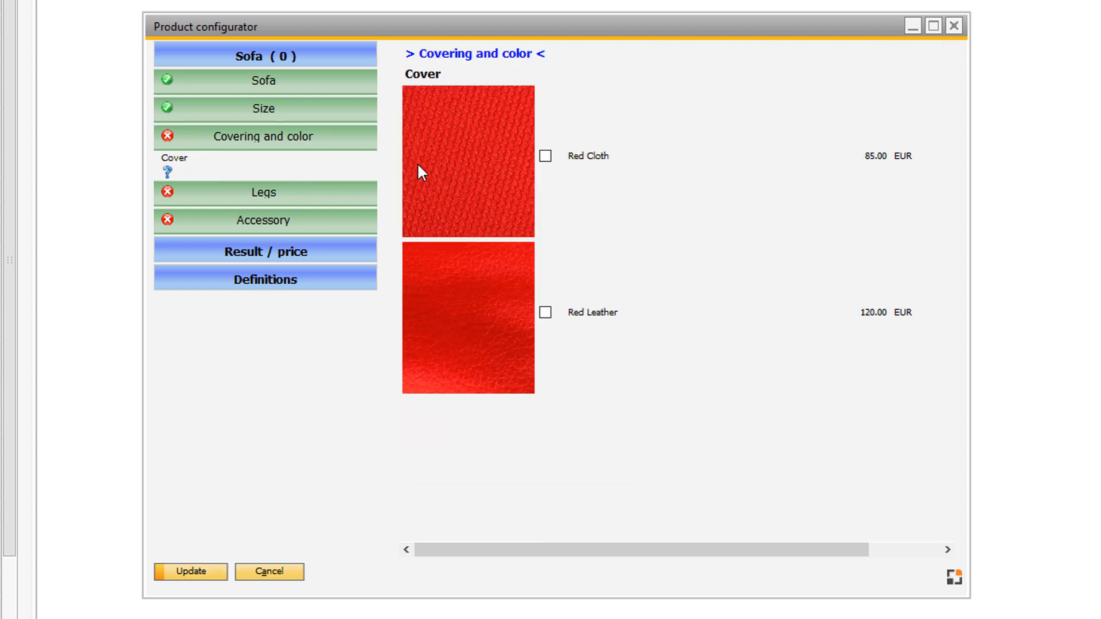
pyautogui.click(545, 156)
# Review the price result and the definitions of the partly completed sofa configuration
pyautogui.click(293, 256)
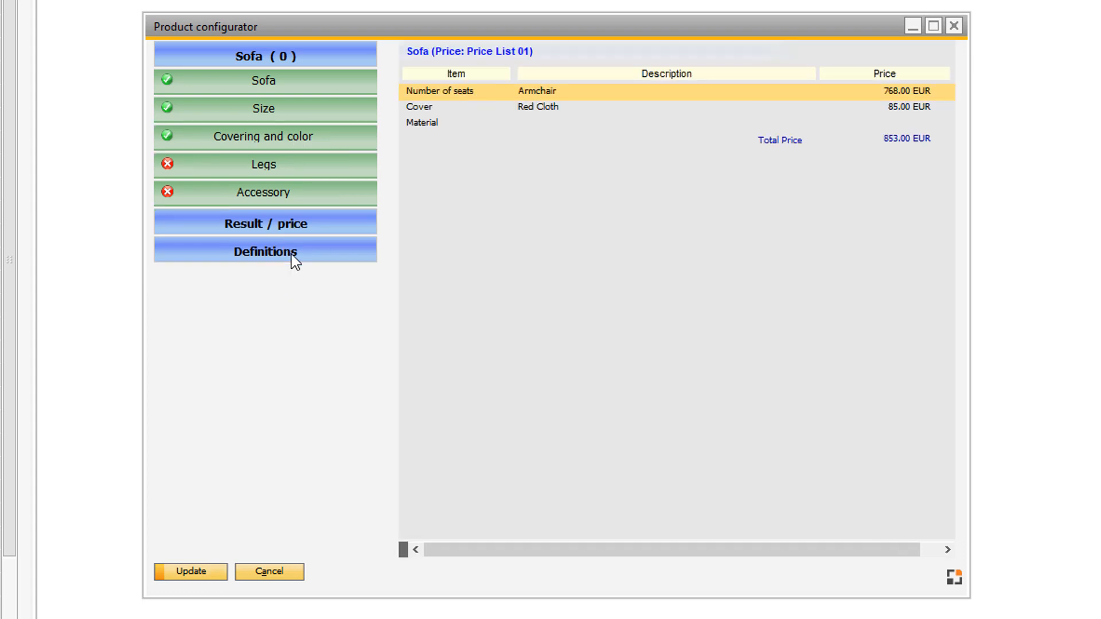
pyautogui.click(291, 254)
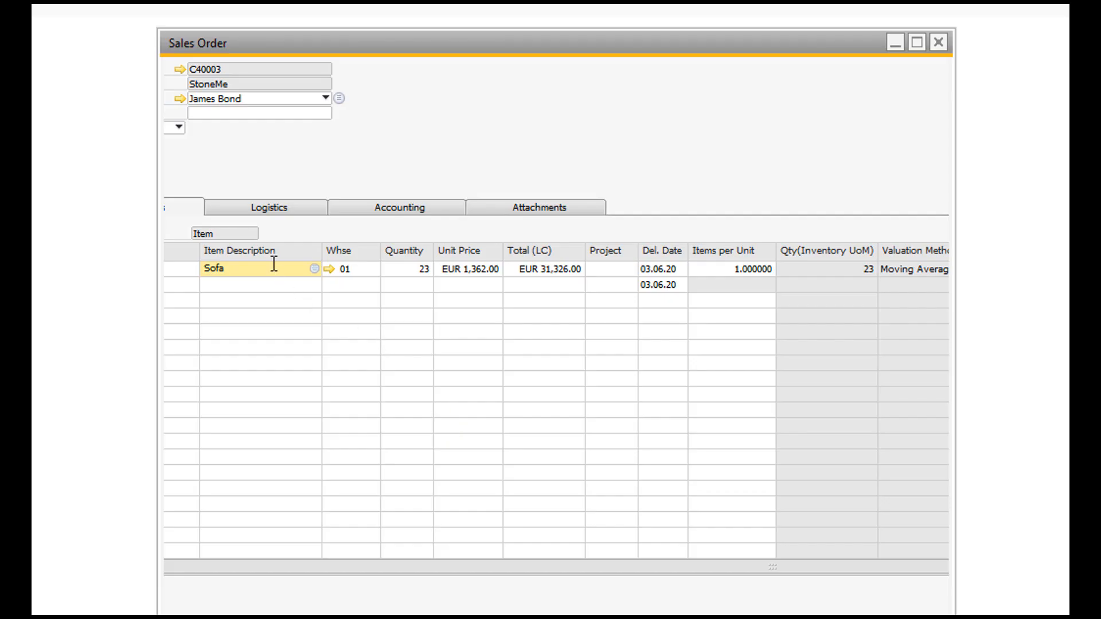
# Bring up the actions available for the Sofa line in the sales orders
pyautogui.click(278, 274)
pyautogui.rightClick(279, 274)
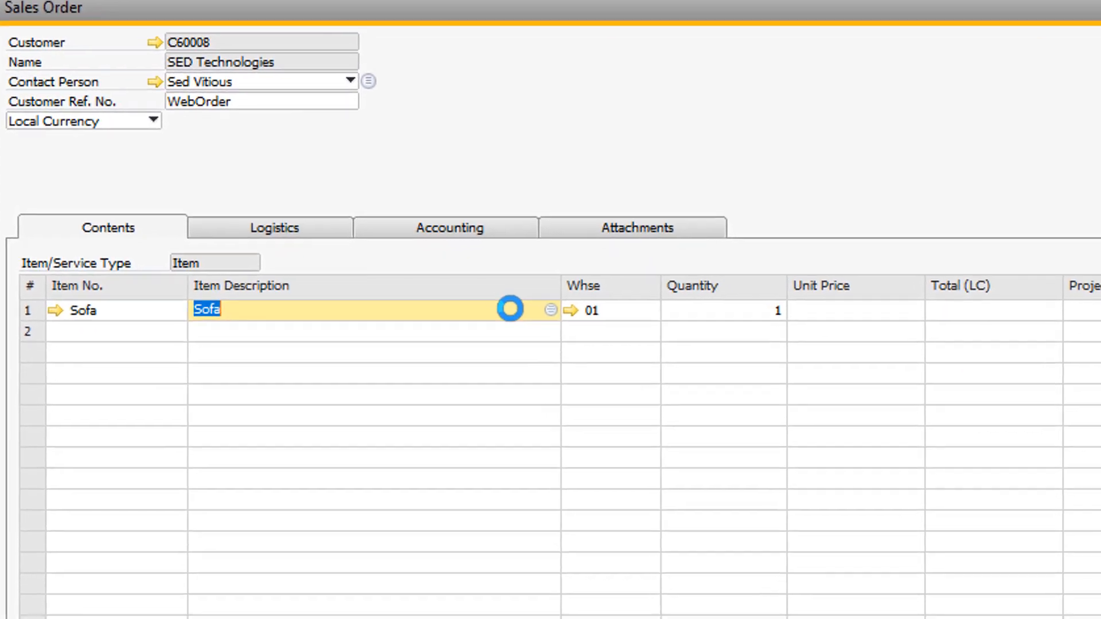
pyautogui.rightClick(510, 309)
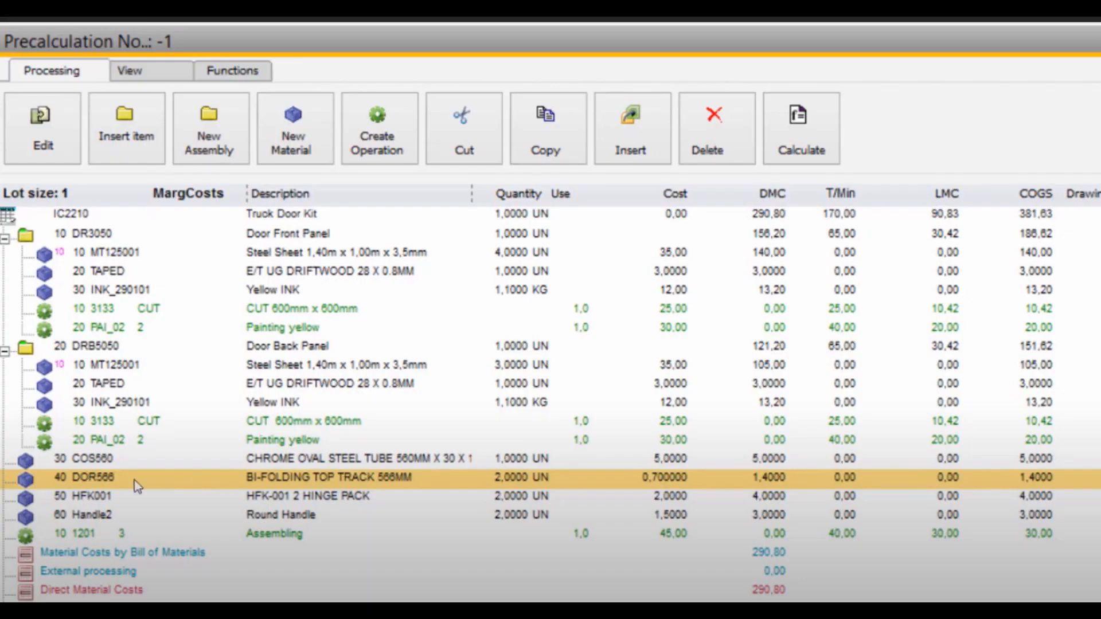
# Delete the DOR566 BI-FOLDING TOP TRACK 566MM entry from the Truck Door Kit precalculation
pyautogui.rightClick(126, 477)
pyautogui.click(199, 487)
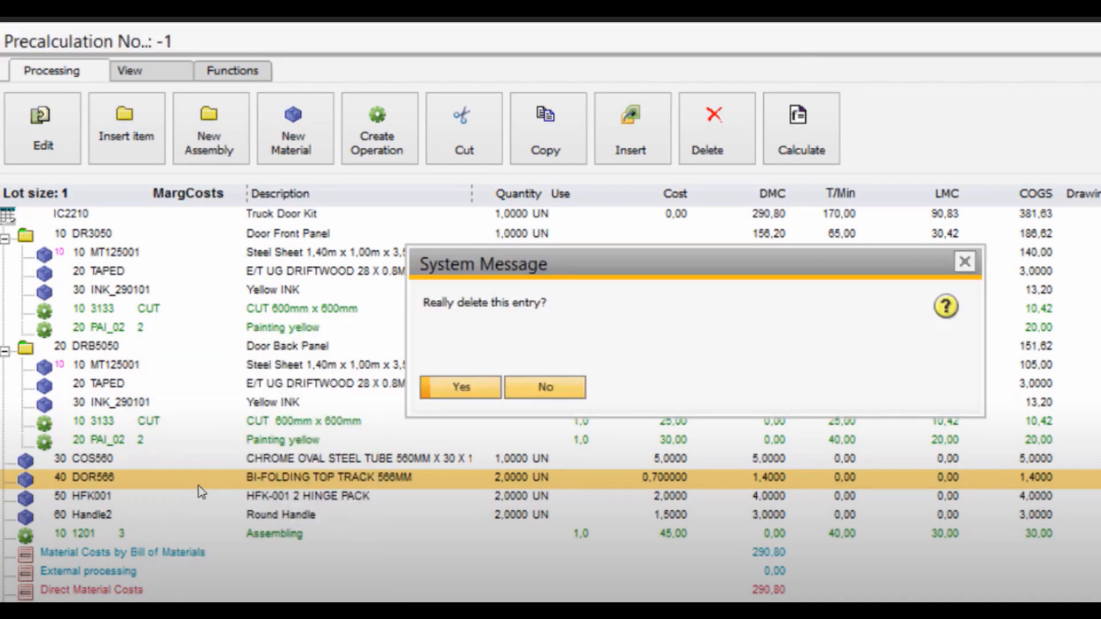
pyautogui.click(468, 388)
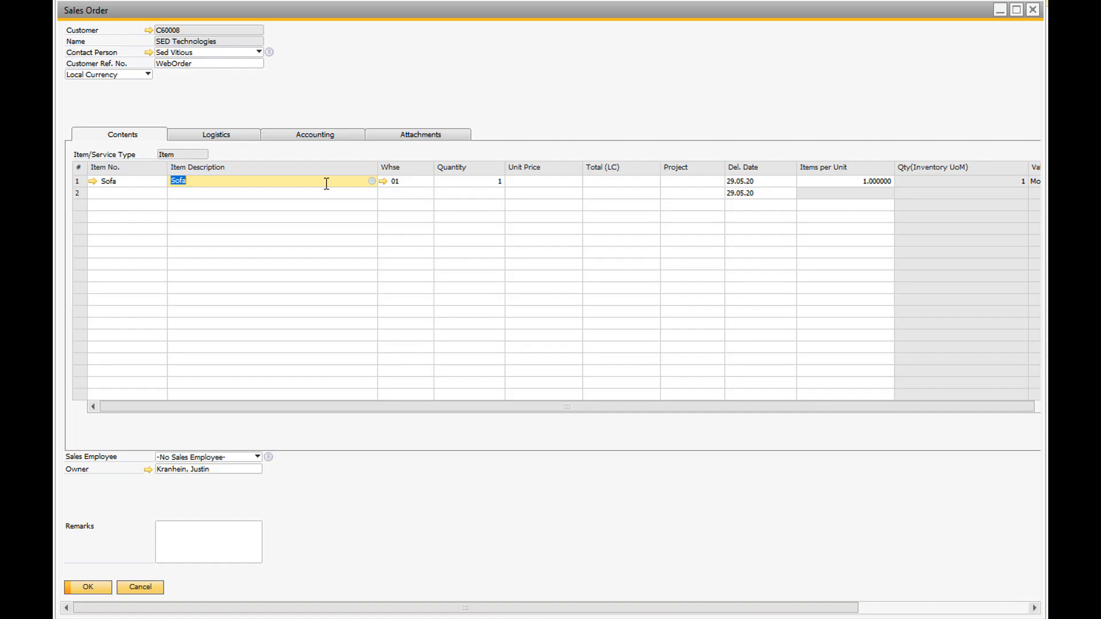
# Create a new work order from sales order line 1 for the Sofa with quantity 1.00
pyautogui.rightClick(336, 181)
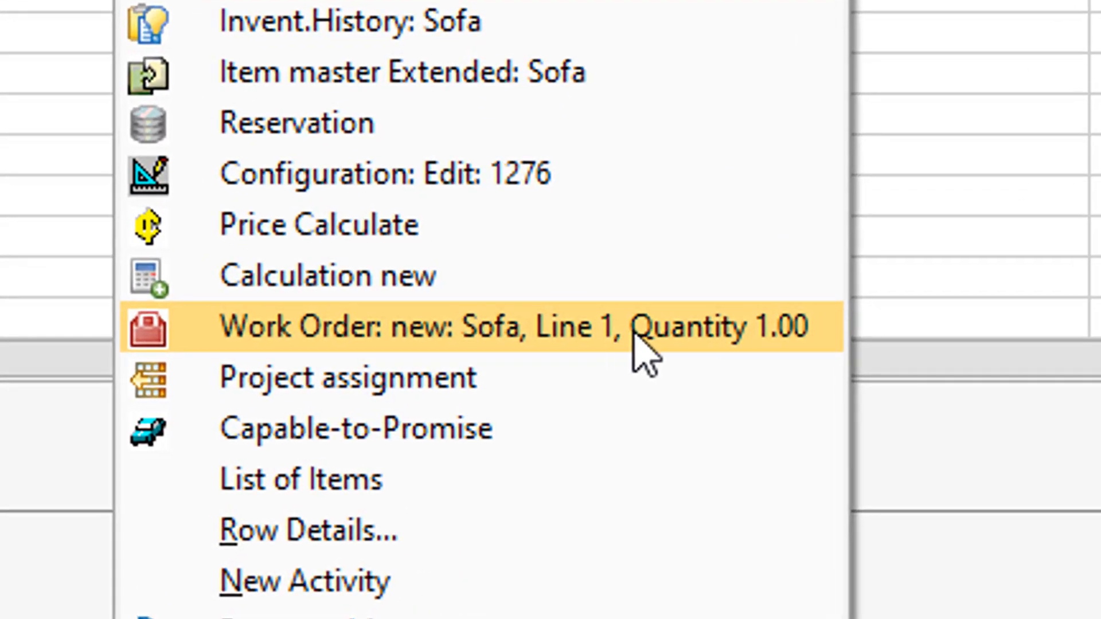
pyautogui.click(635, 332)
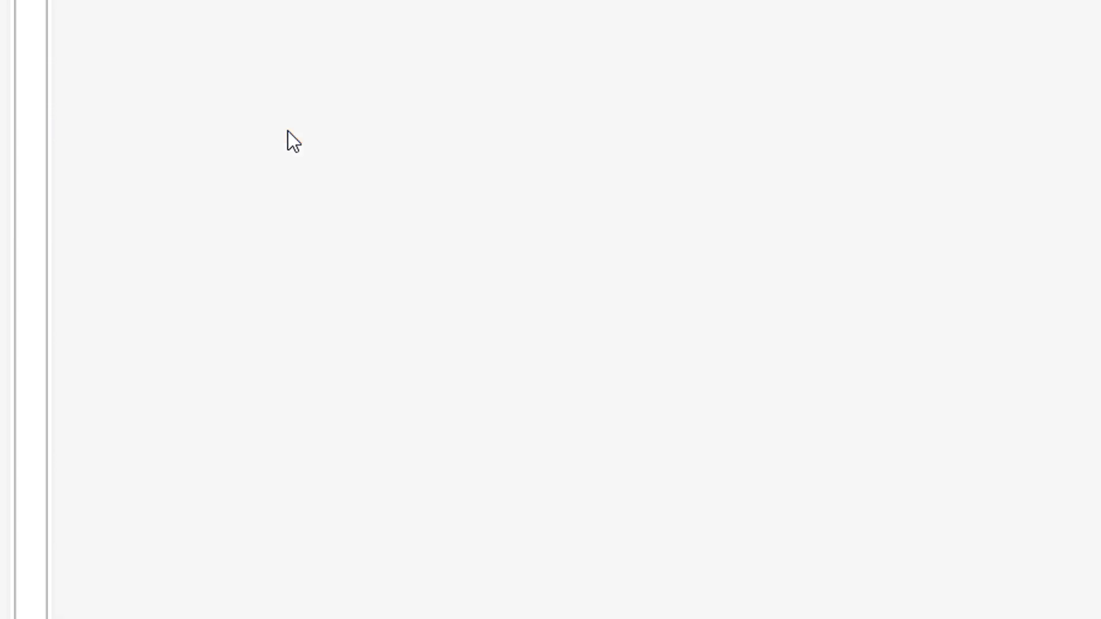
# Look at the element types that can be added at the numberofseats parameter in the Sofa configurator
pyautogui.rightClick(288, 131)
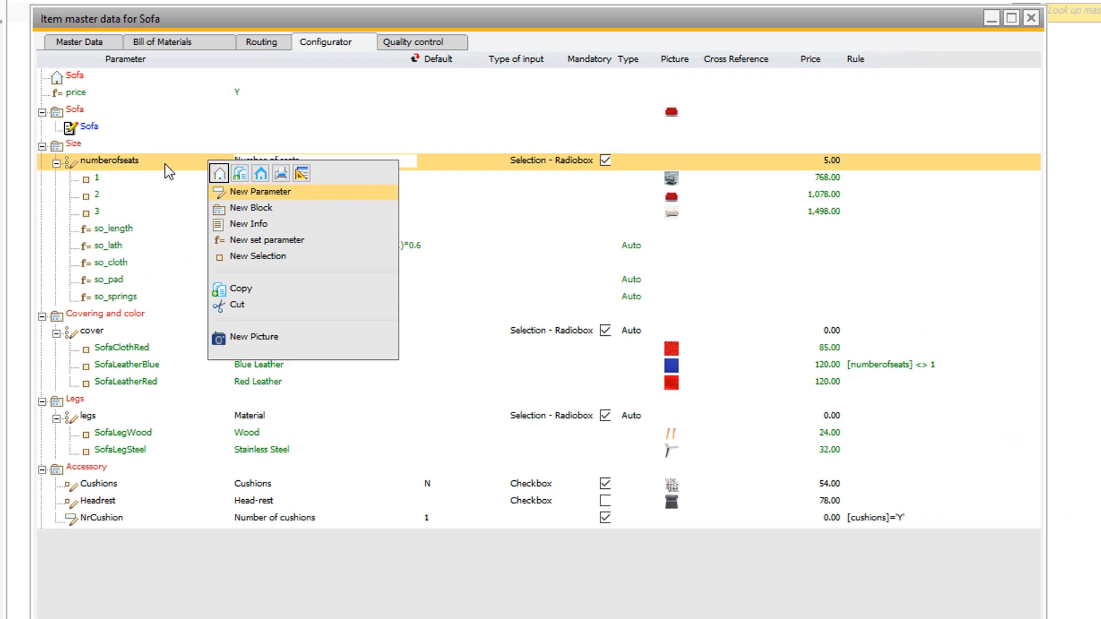
pyautogui.click(164, 171)
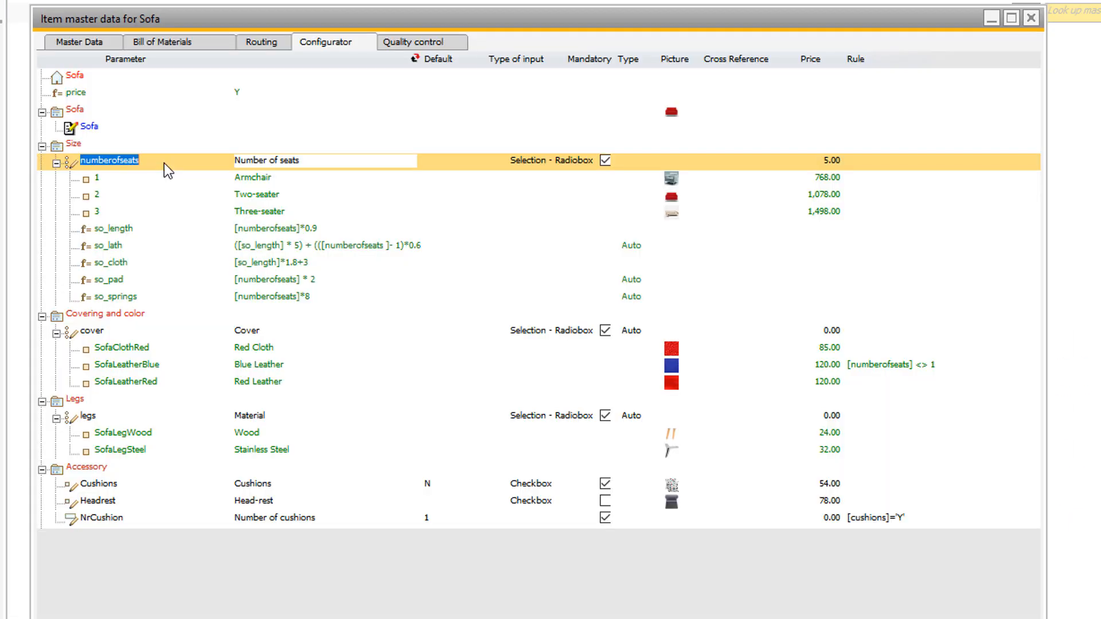
# Open the top-level Sofa configuration's settings and review its price, brief description and text description options
pyautogui.click(94, 81)
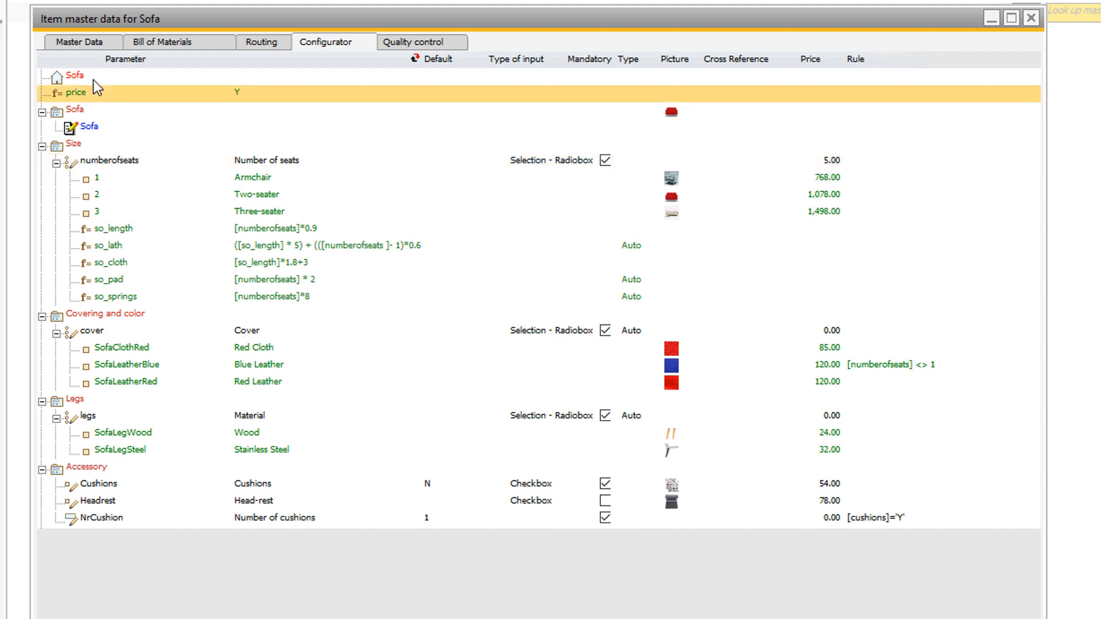
pyautogui.click(94, 81)
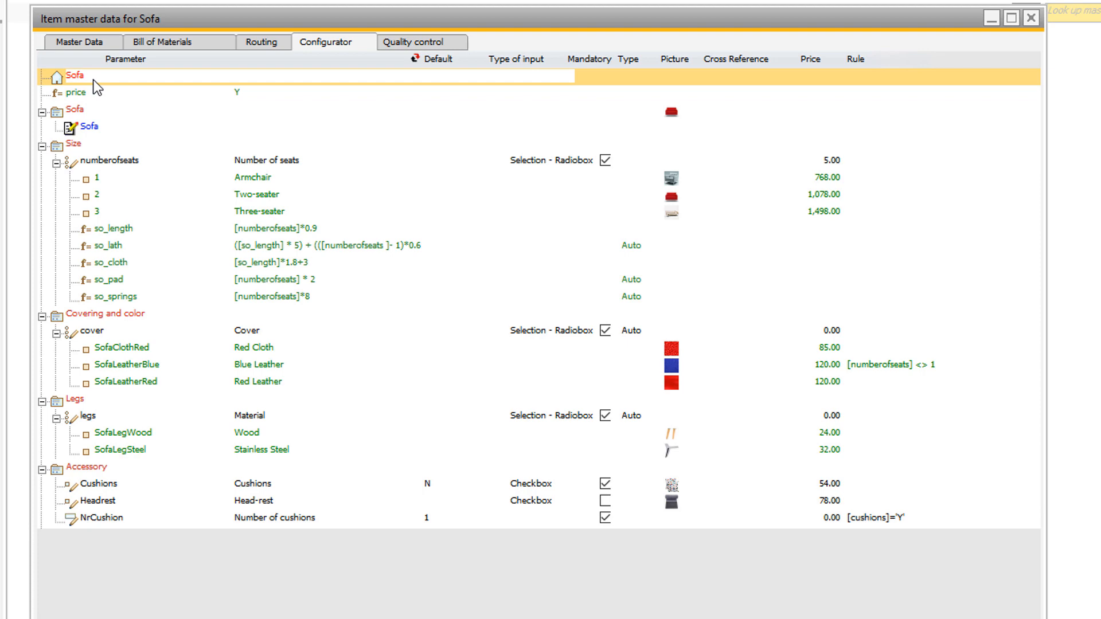
pyautogui.doubleClick(94, 81)
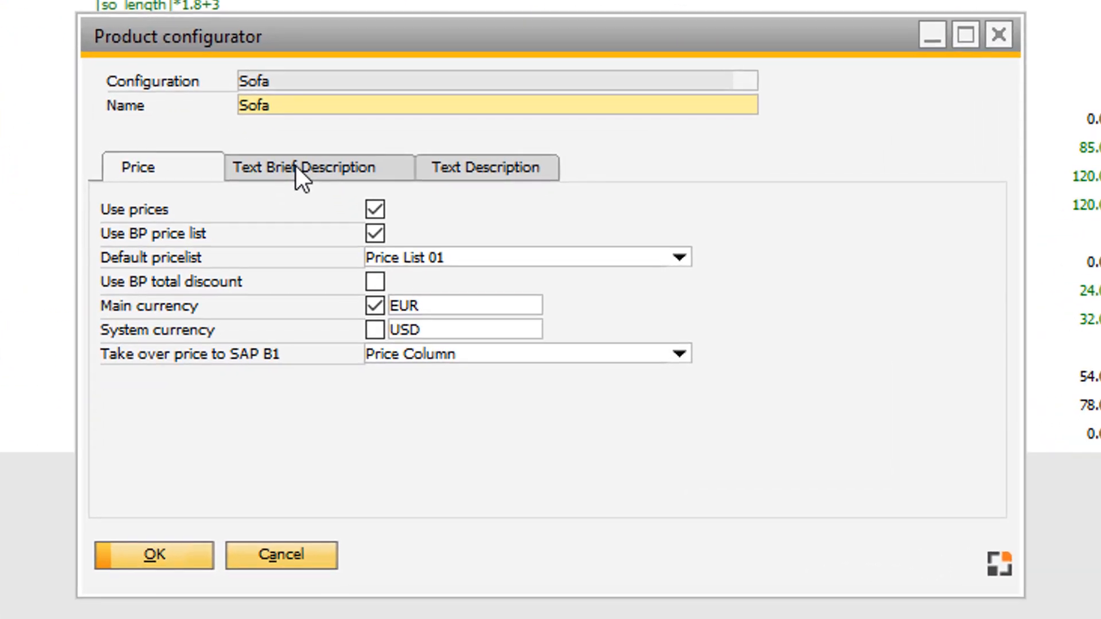
pyautogui.click(353, 358)
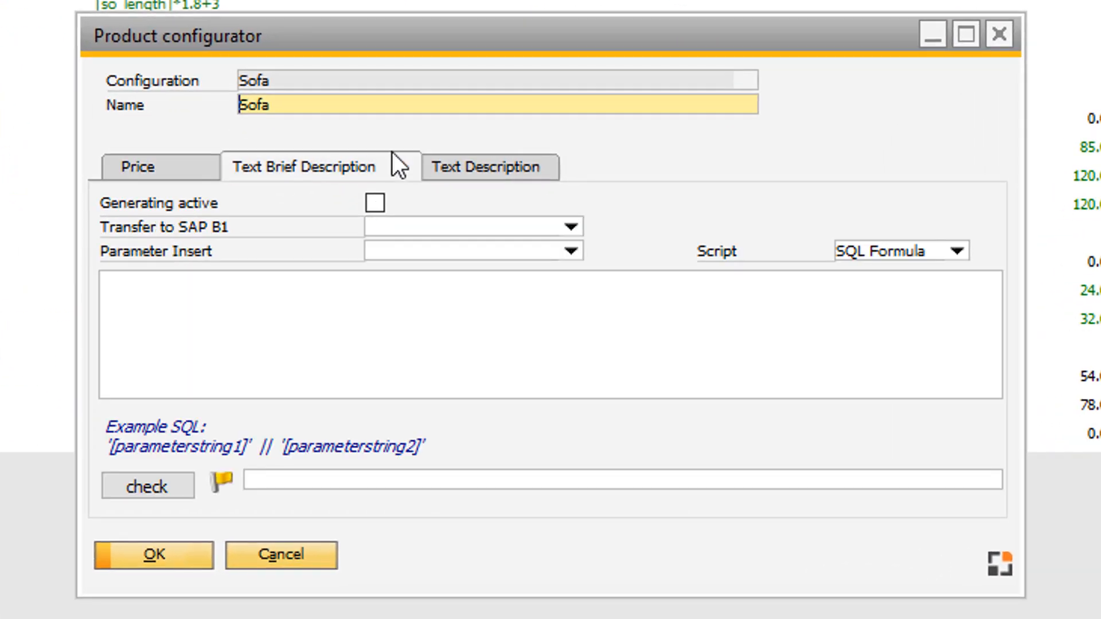
pyautogui.click(498, 171)
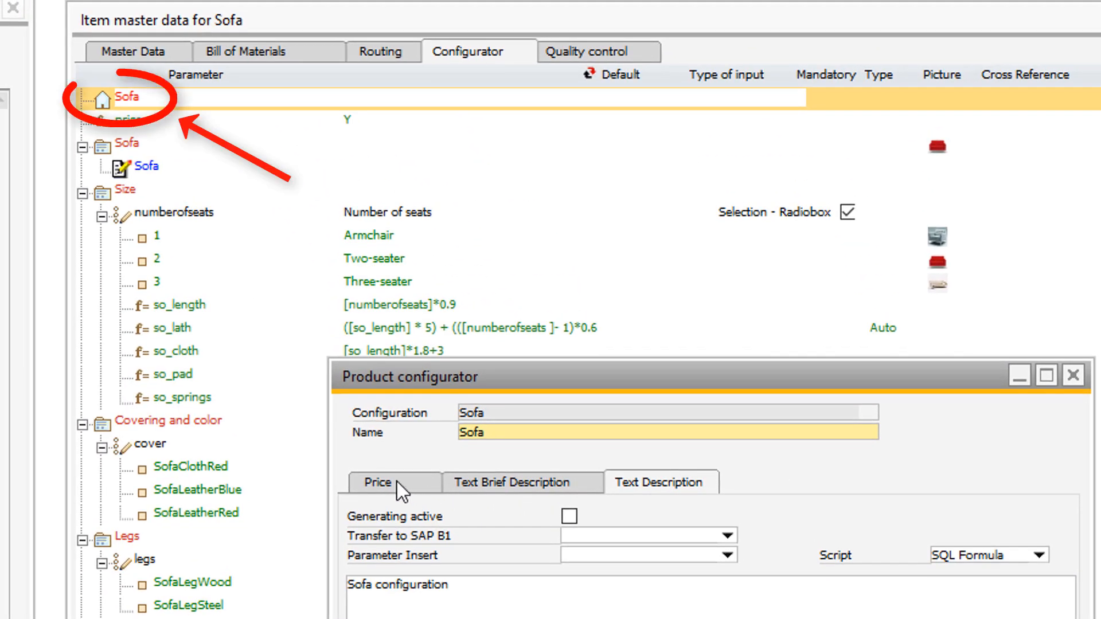
pyautogui.click(397, 481)
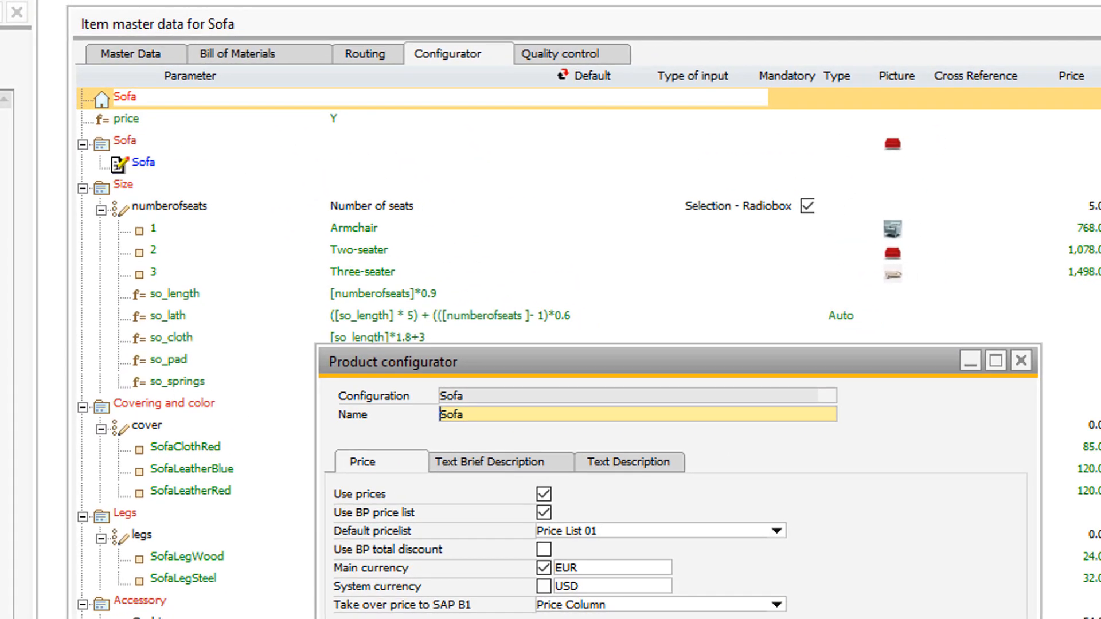
pyautogui.click(359, 606)
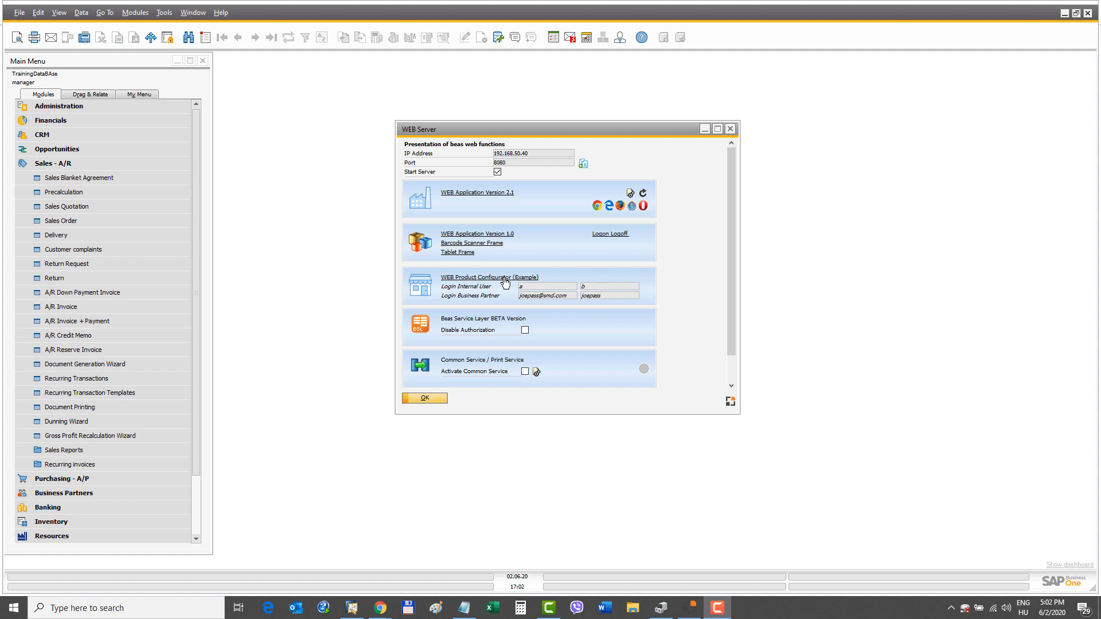
# Open the WEB Product Configurator example in the browser and log in with the internal user's name and password
pyautogui.click(505, 278)
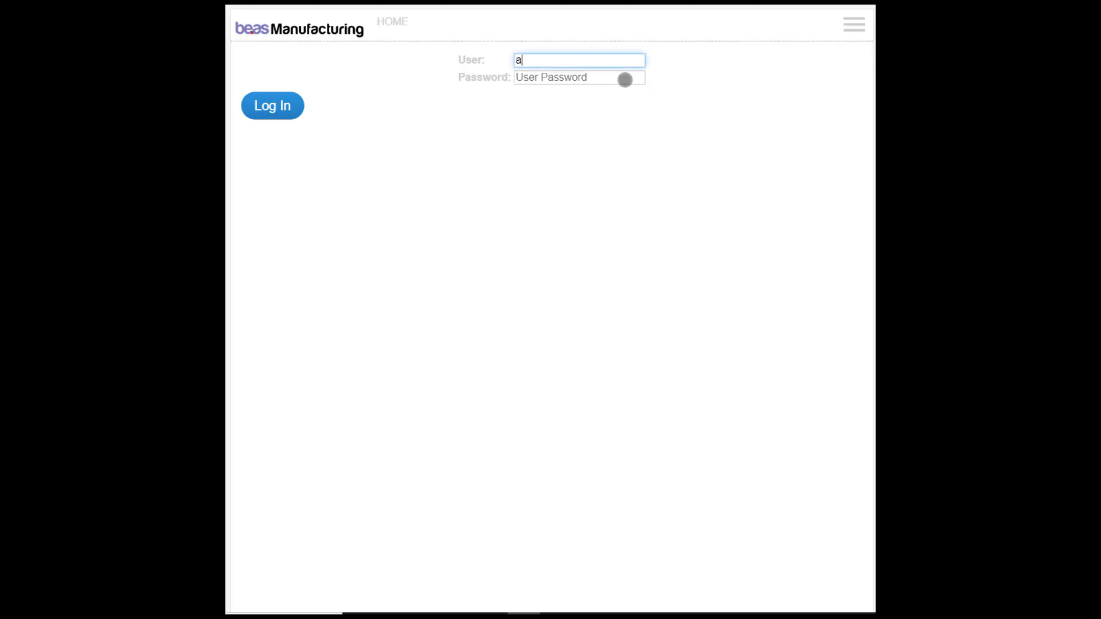
pyautogui.click(614, 81)
pyautogui.write('b')
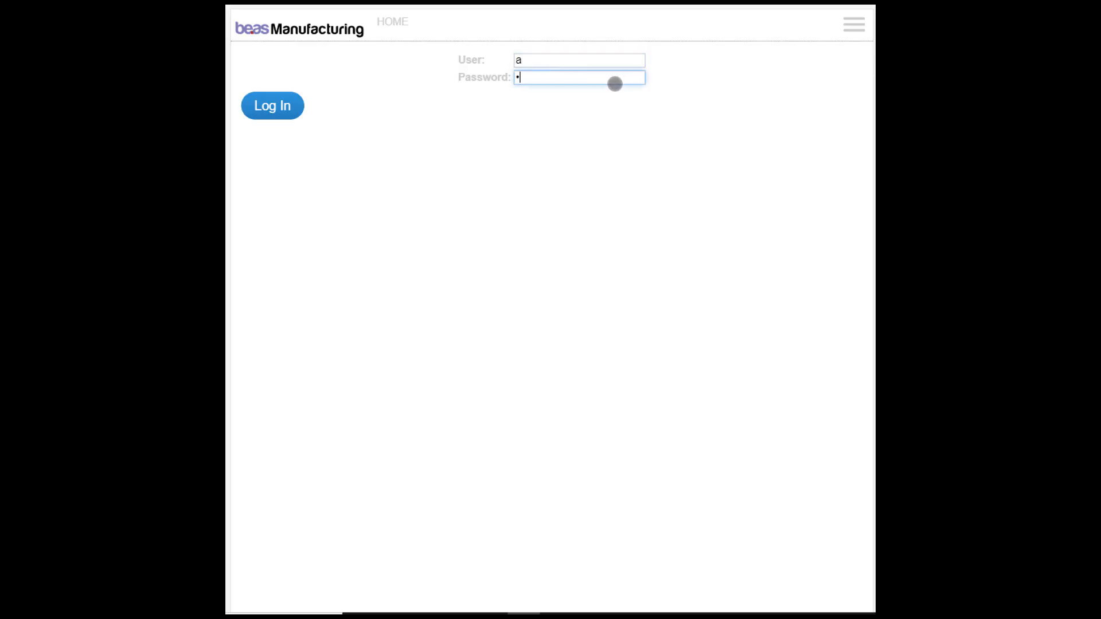
pyautogui.click(260, 106)
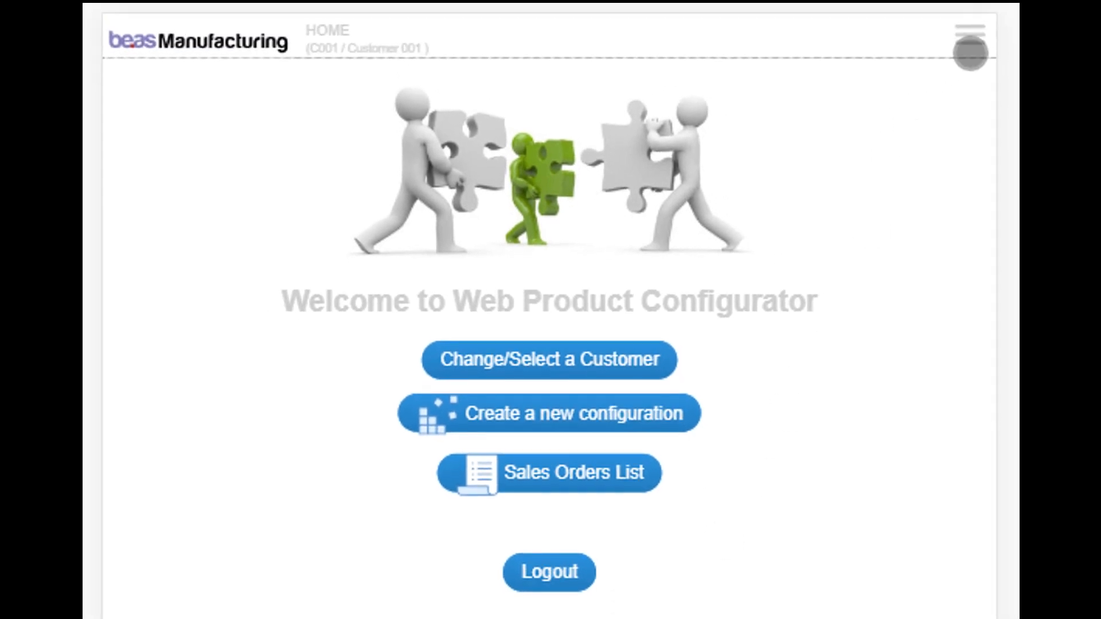
# Review the navigation menu's entries and reselect the customer shown in the page header from the unfiltered customer list
pyautogui.click(970, 52)
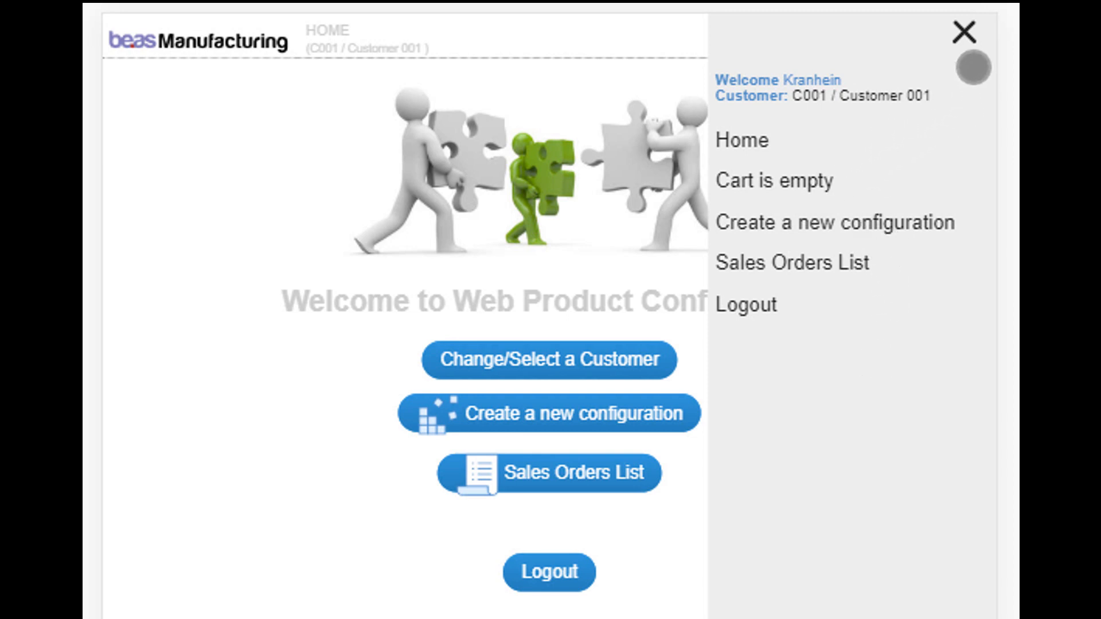
pyautogui.click(967, 41)
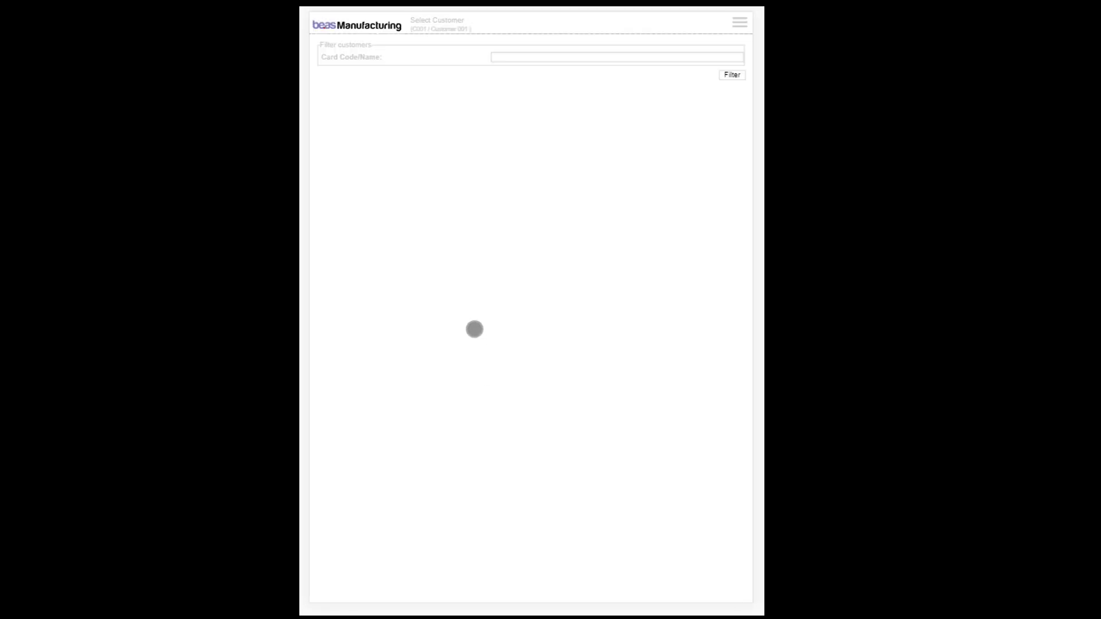
pyautogui.click(744, 78)
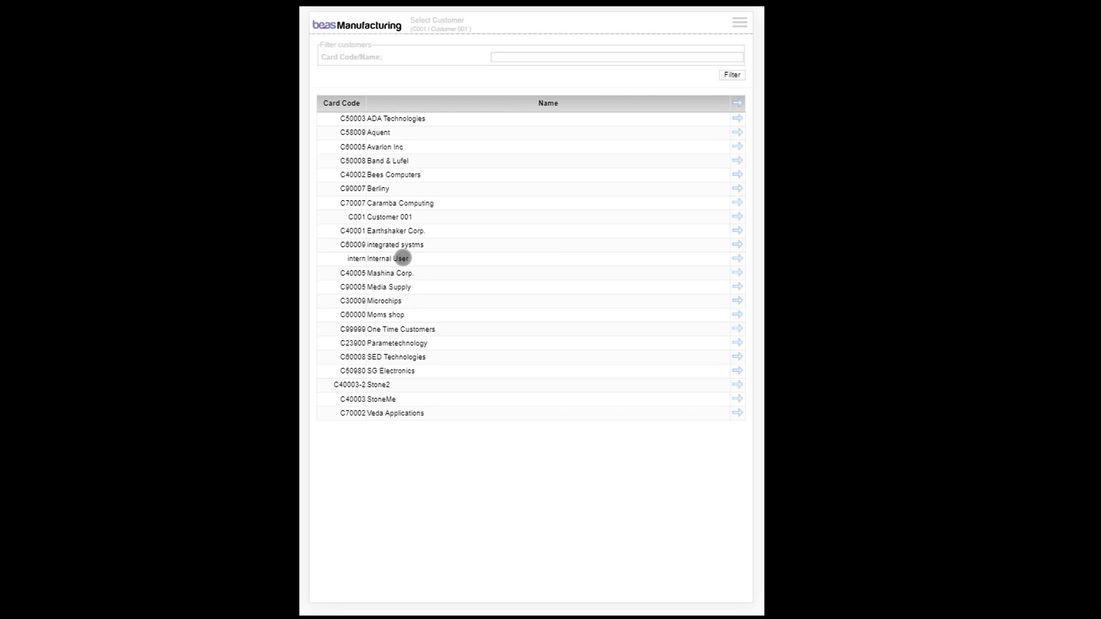
pyautogui.click(419, 218)
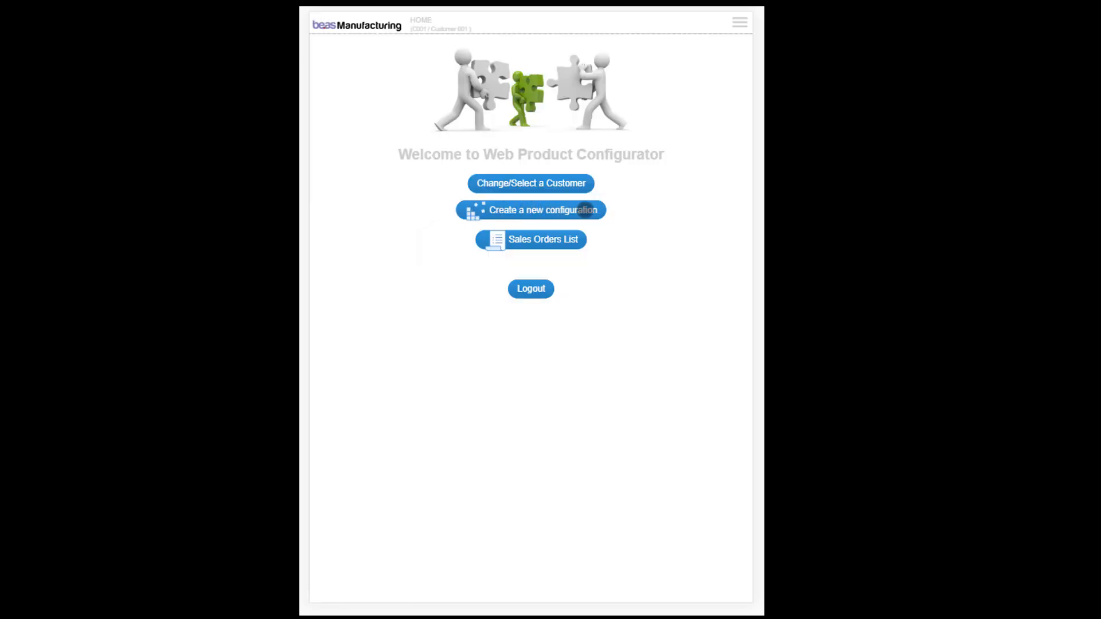
# Create a new configuration for the Sofa item from the list of configurable items
pyautogui.click(577, 210)
pyautogui.scroll(-5, 640, 242)
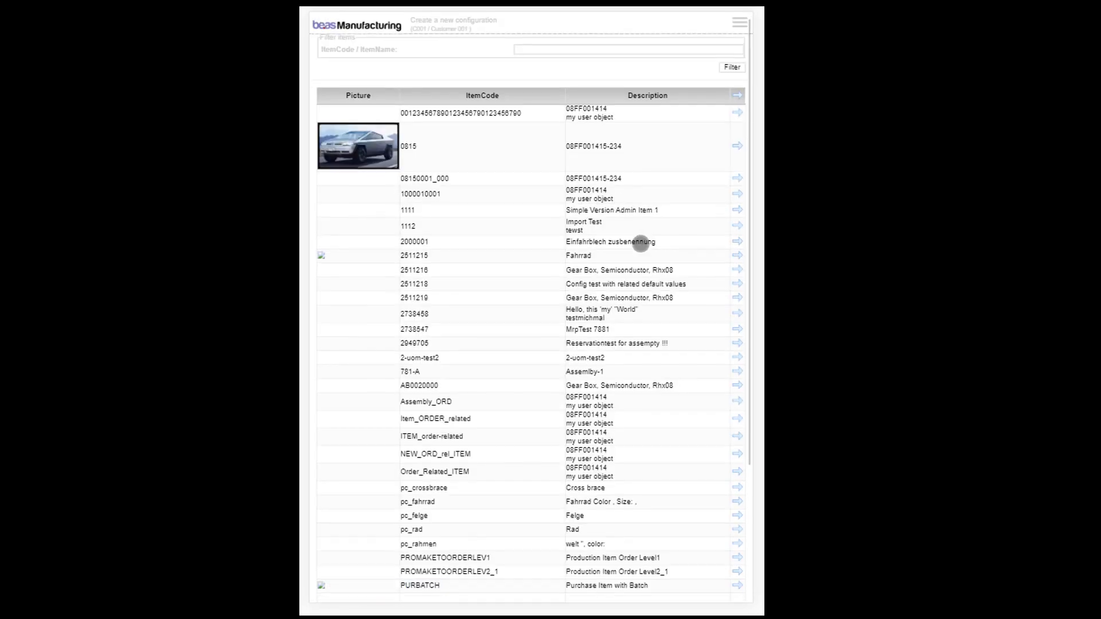
pyautogui.click(521, 453)
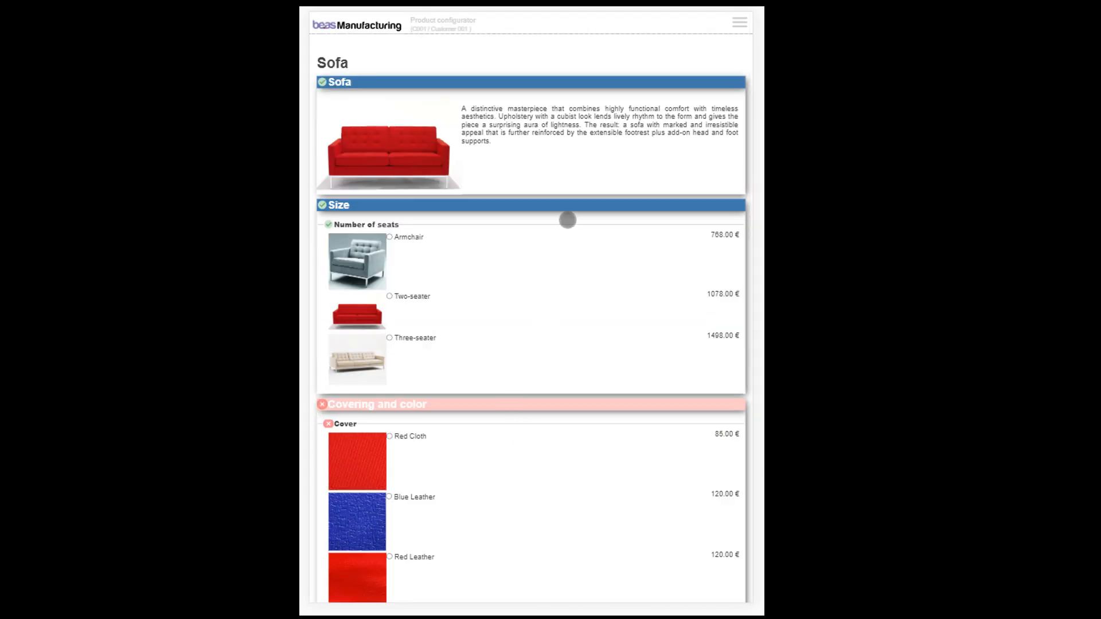
# Configure the sofa as an Armchair with a Red Cloth cover, Wood legs and Cushions as accessory
pyautogui.scroll(-5, 573, 221)
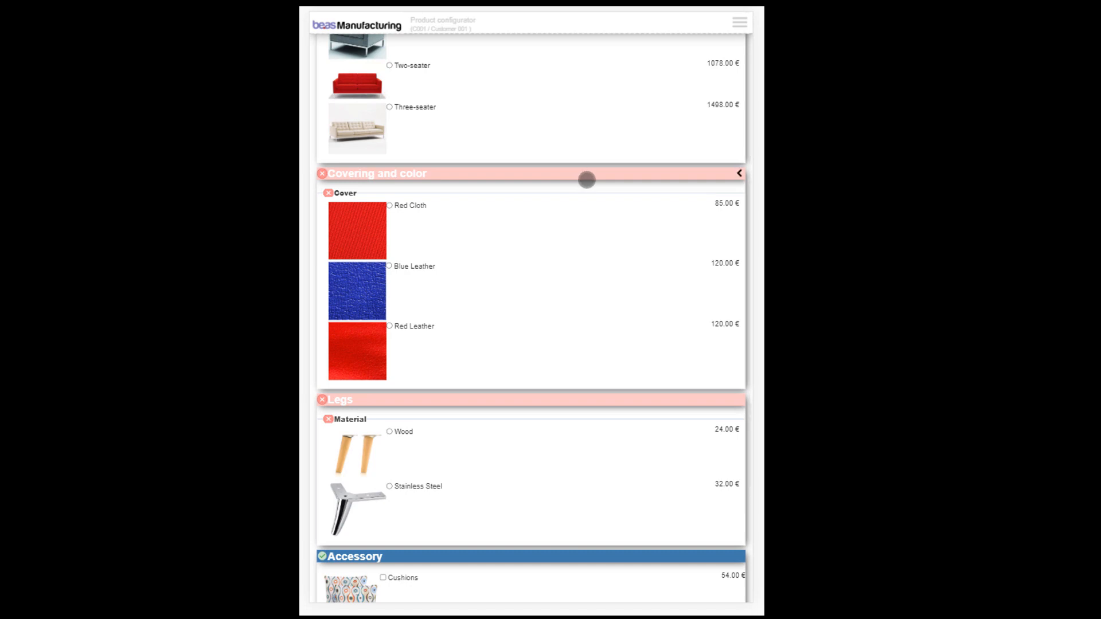
pyautogui.scroll(5, 587, 178)
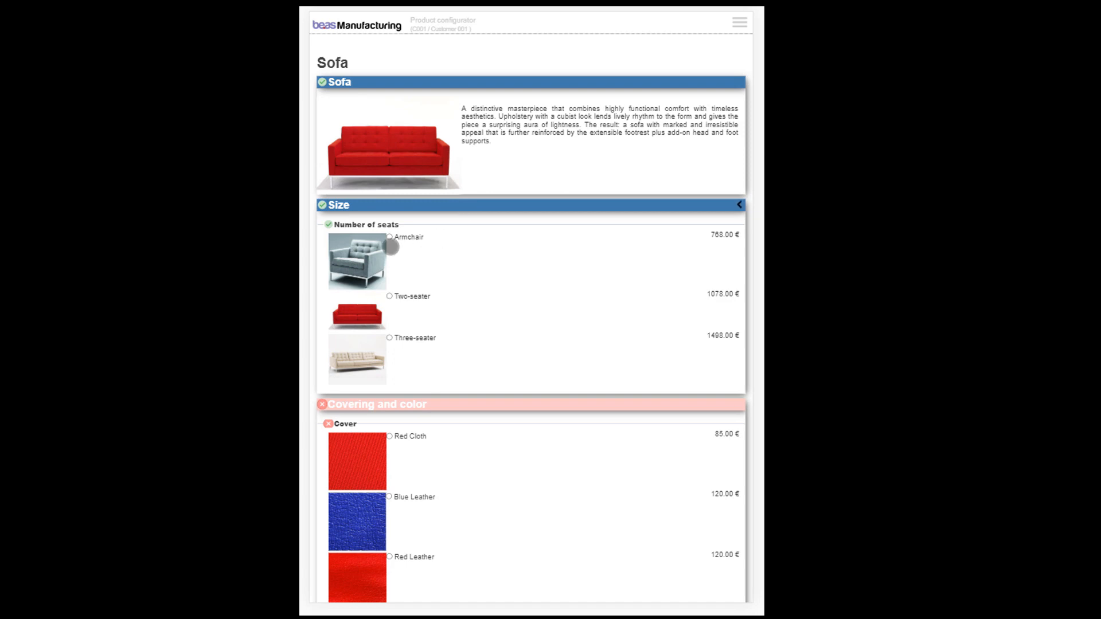
pyautogui.click(389, 237)
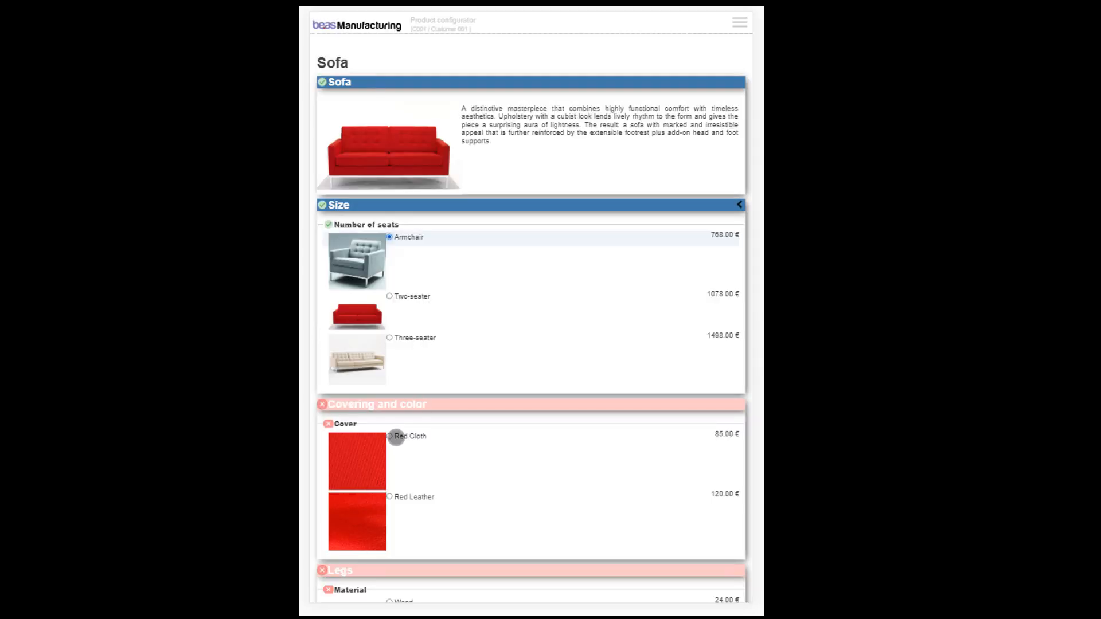
pyautogui.click(394, 437)
pyautogui.scroll(-6, 542, 368)
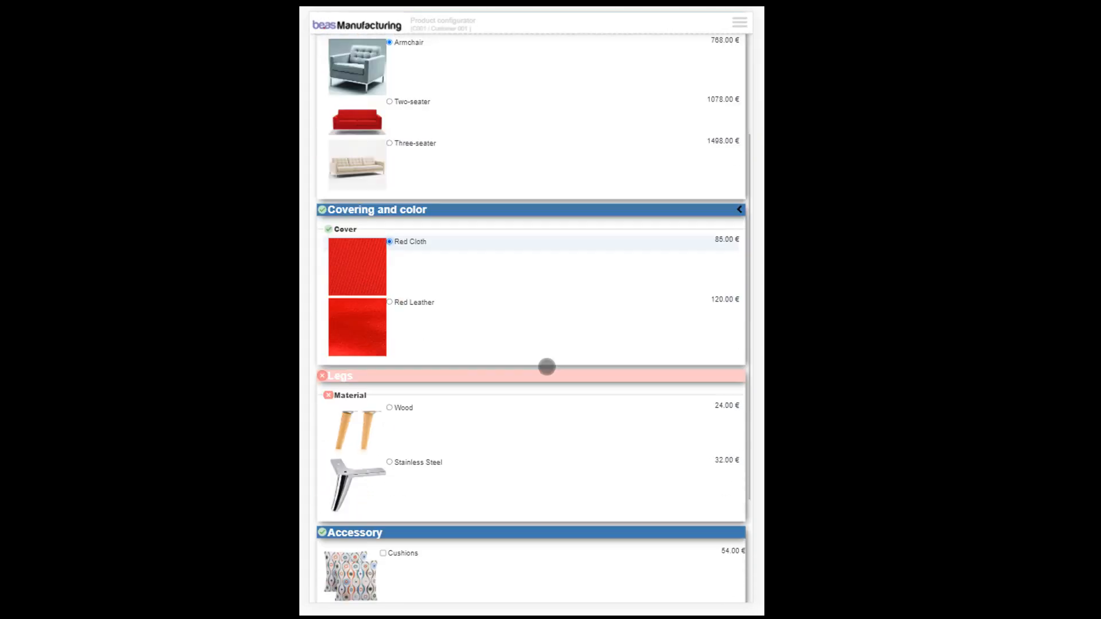
pyautogui.click(395, 253)
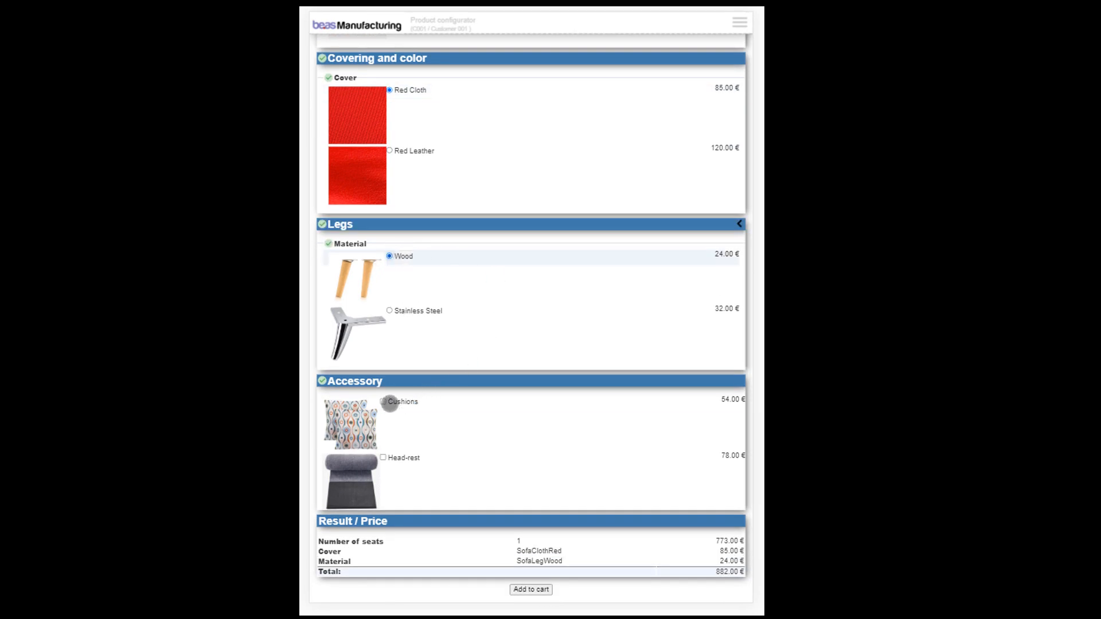
pyautogui.click(390, 402)
pyautogui.scroll(-1, 568, 372)
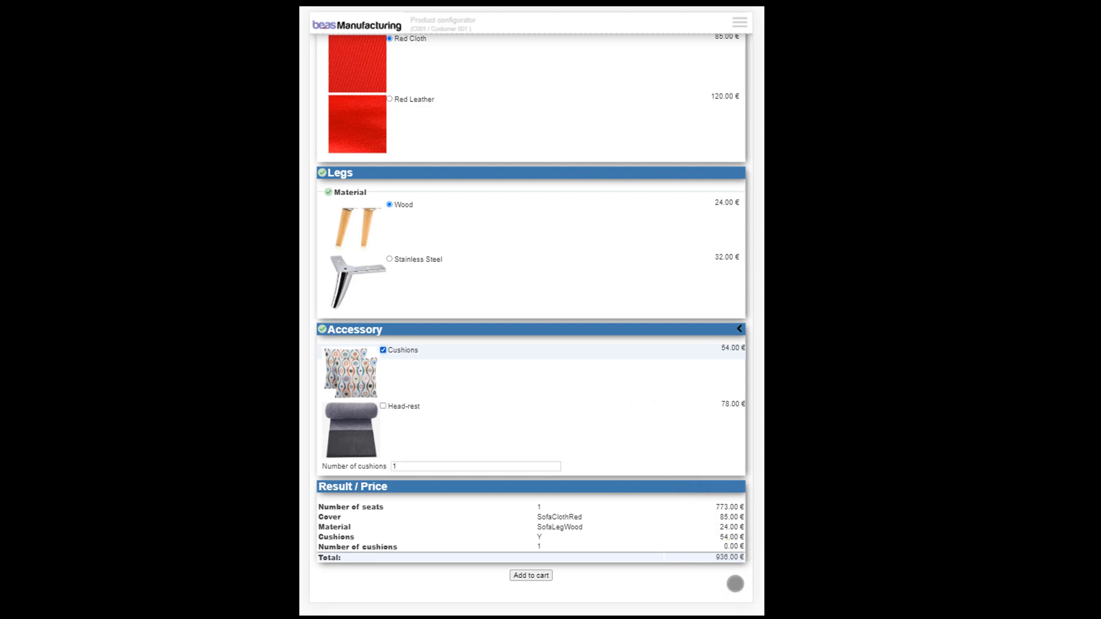
# Add the configured sofa to the cart and create the sales order with quantity 1 and delivery date 06/04/2020
pyautogui.click(539, 577)
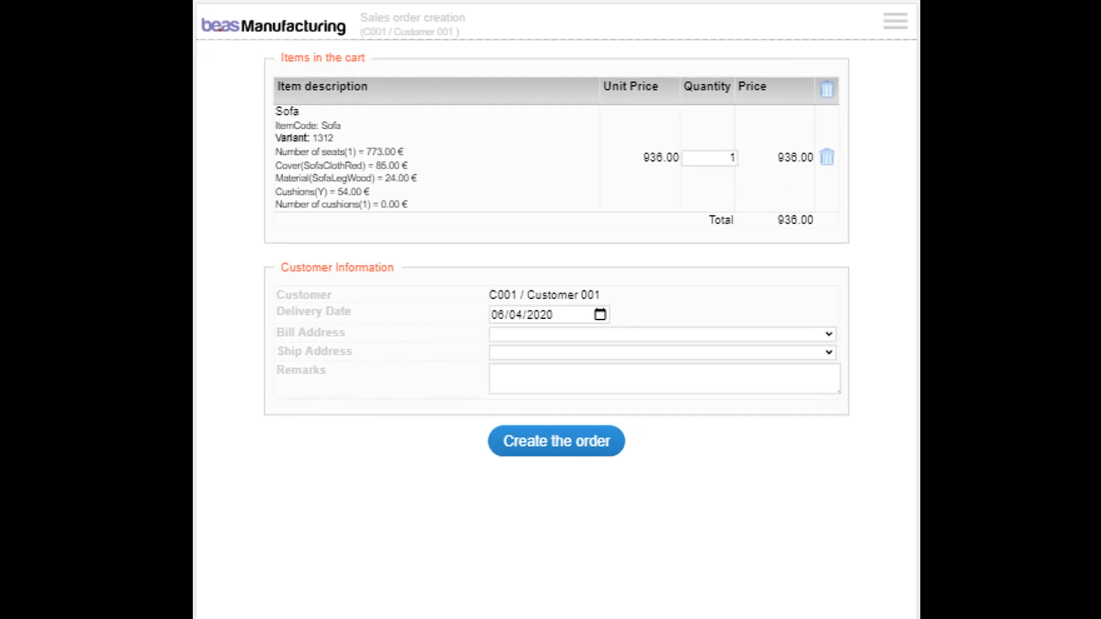
pyautogui.click(597, 449)
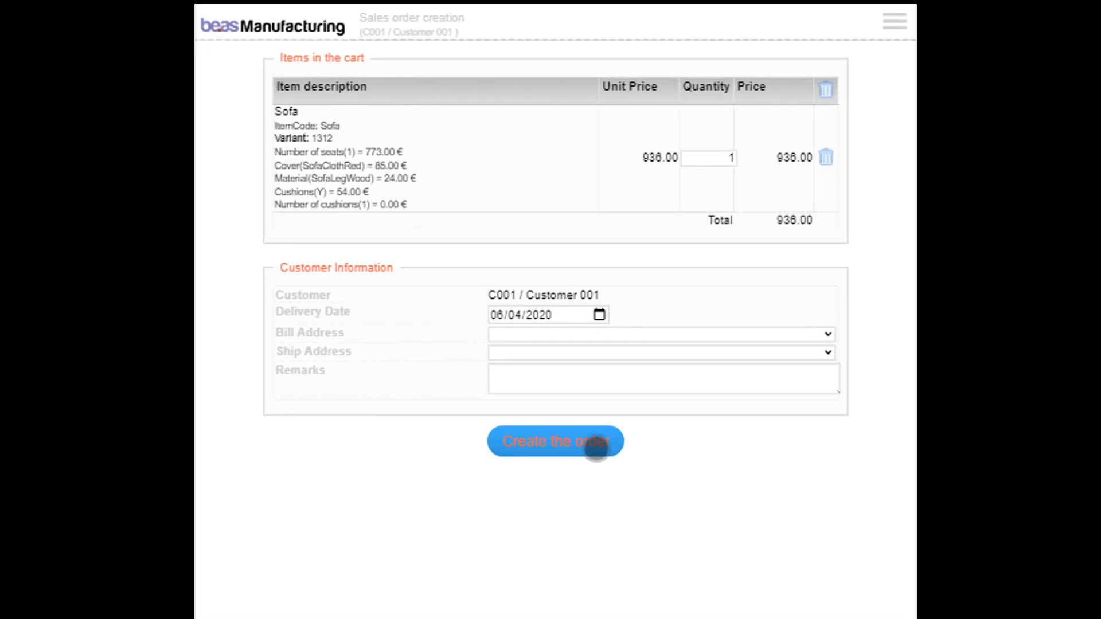